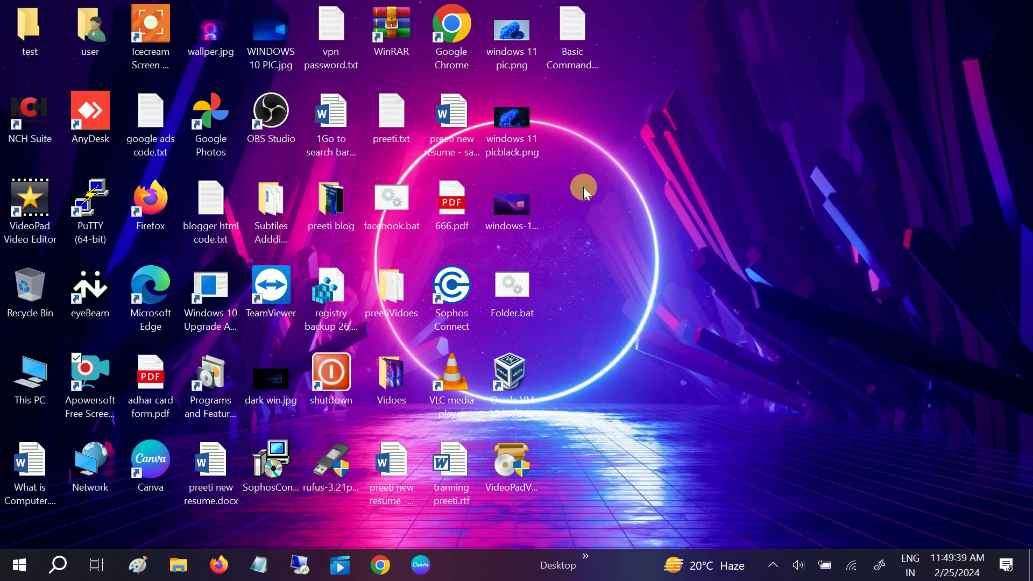
# - Delete the Windows 11 minimalism wallpaper image from the desktop and open the Recycle Bin
pyautogui.click(528, 217)
pyautogui.doubleClick(528, 218)
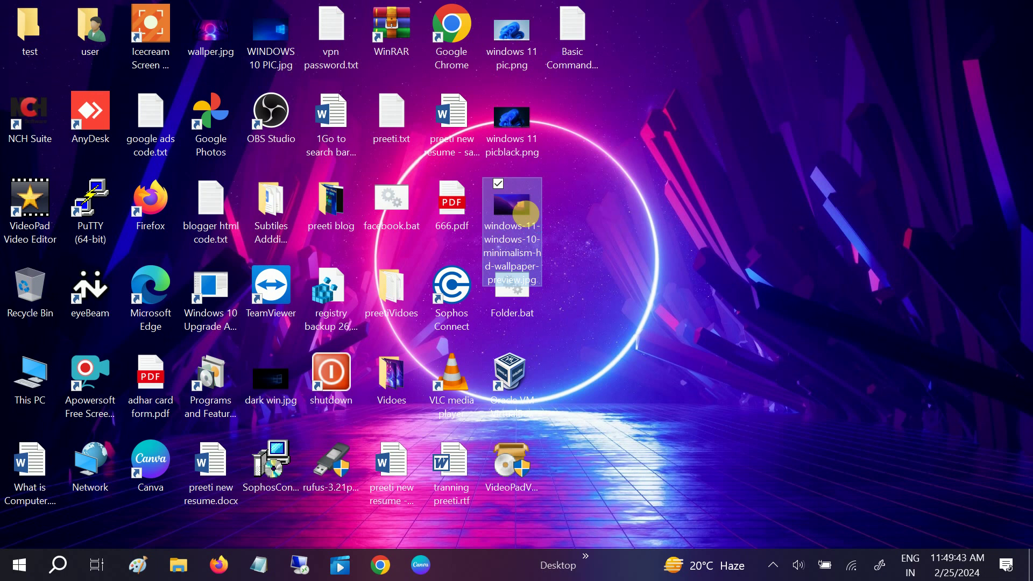
pyautogui.rightClick(526, 214)
pyautogui.click(185, 513)
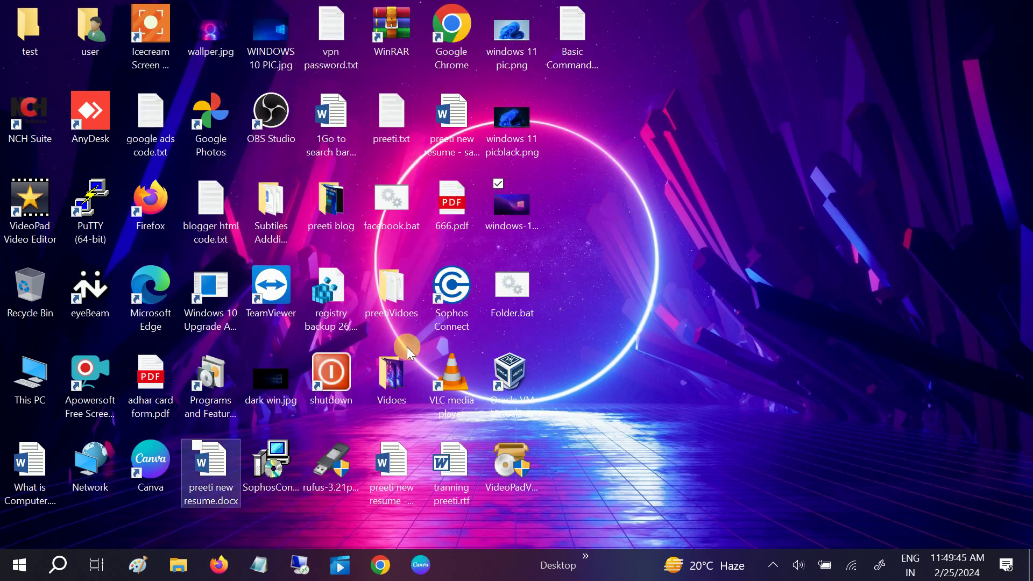
pyautogui.click(27, 303)
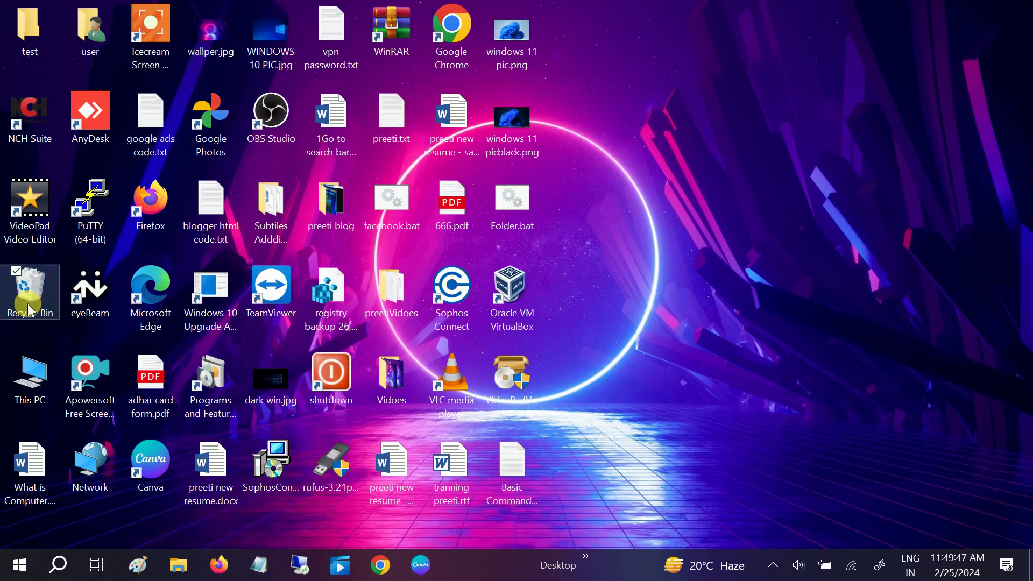
pyautogui.doubleClick(28, 304)
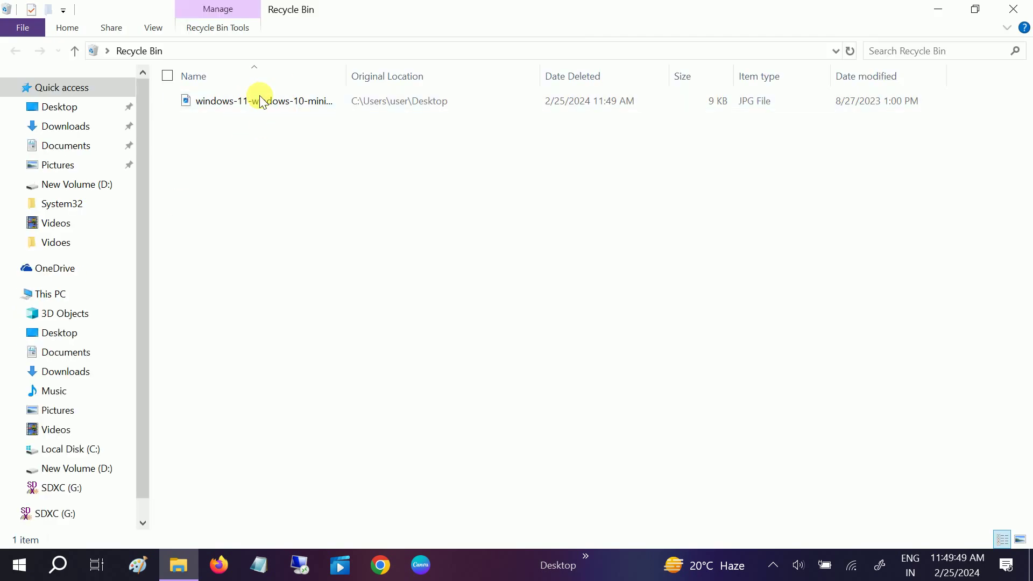
# - Restore the deleted wallpaper image from the Recycle Bin to the desktop
pyautogui.click(277, 110)
pyautogui.rightClick(277, 110)
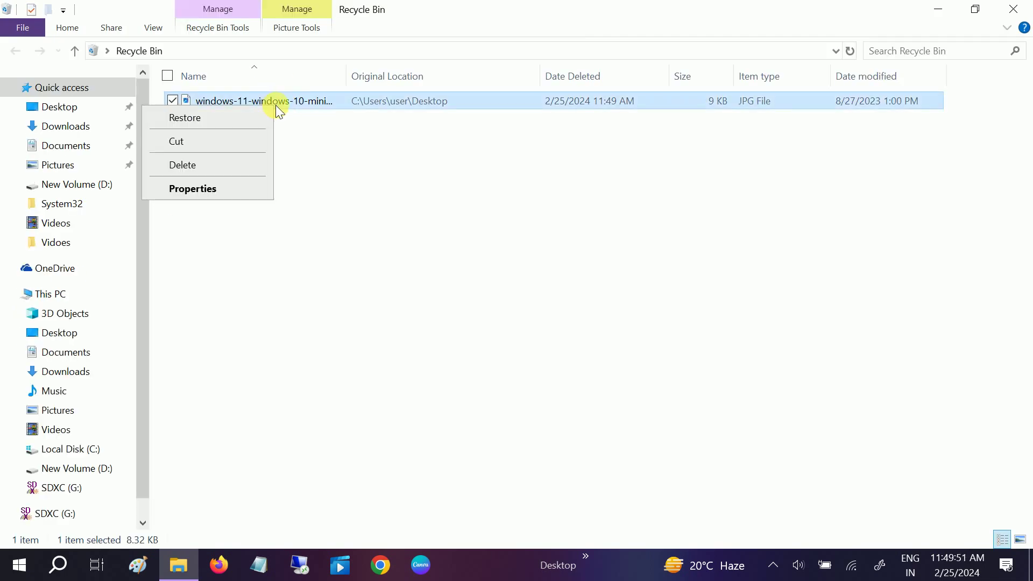
pyautogui.click(205, 117)
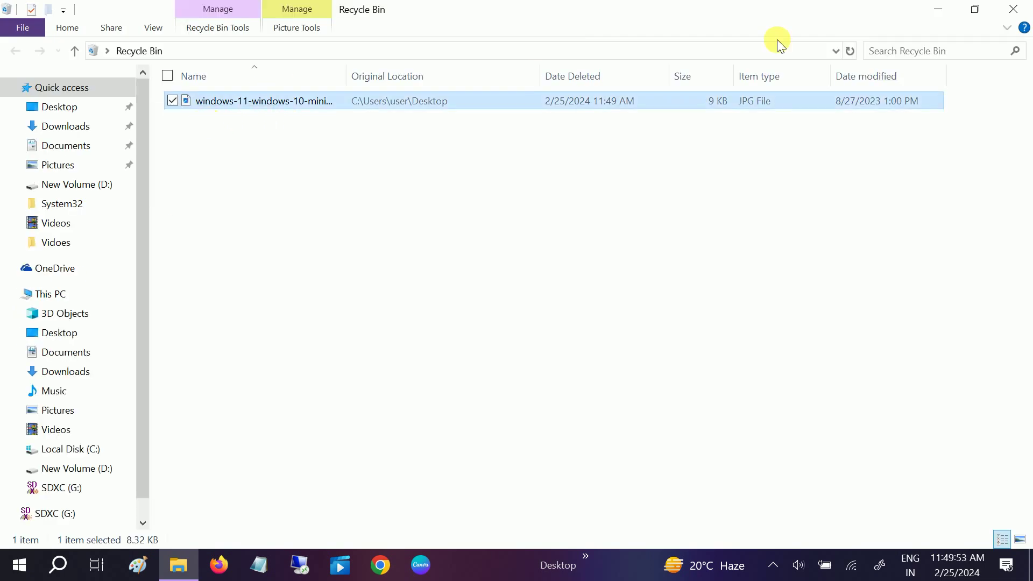
pyautogui.click(1013, 9)
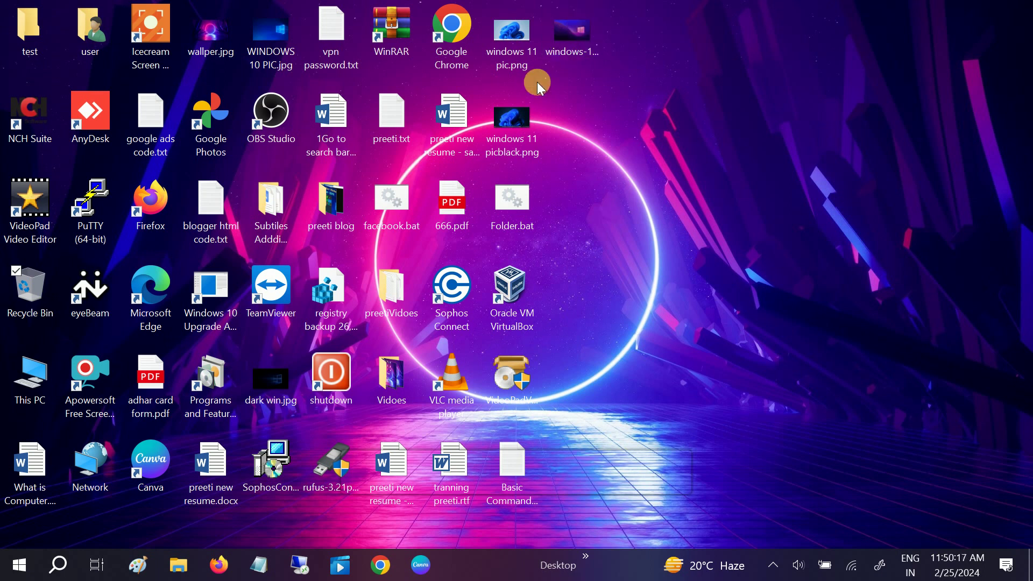
# - Reopen the Recycle Bin to confirm it is now empty, then close it
pyautogui.doubleClick(30, 293)
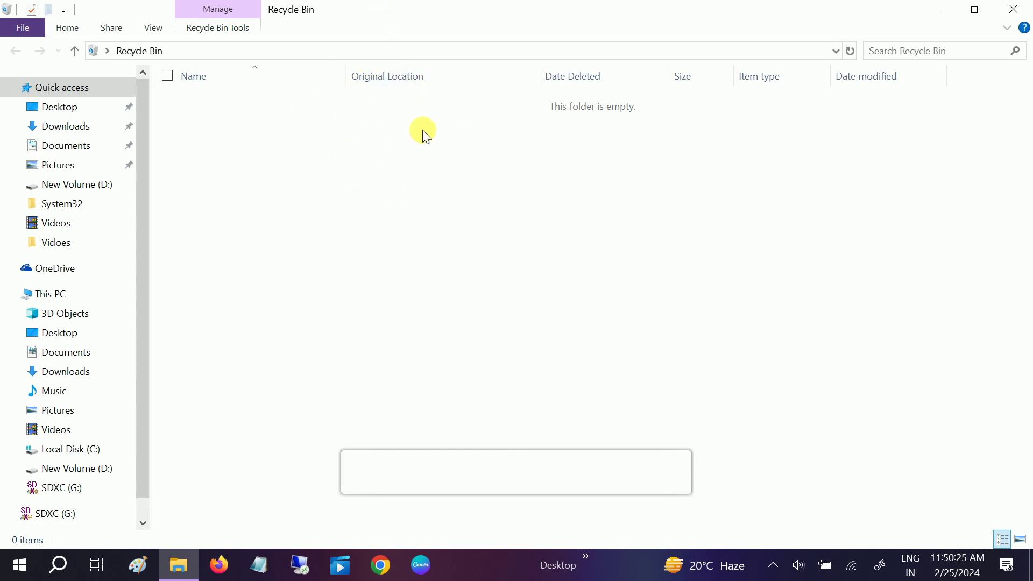
pyautogui.click(1013, 9)
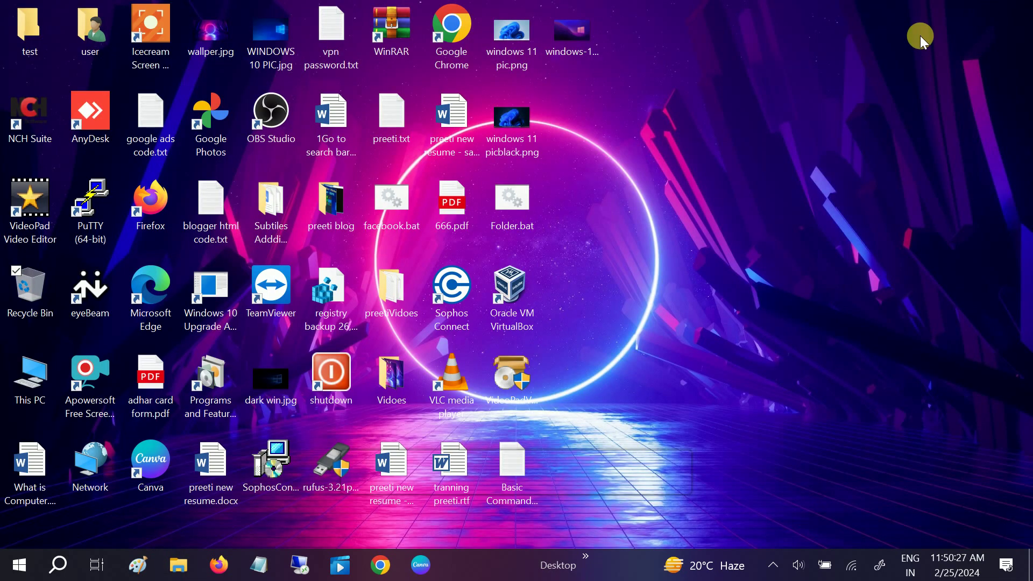
pyautogui.click(448, 46)
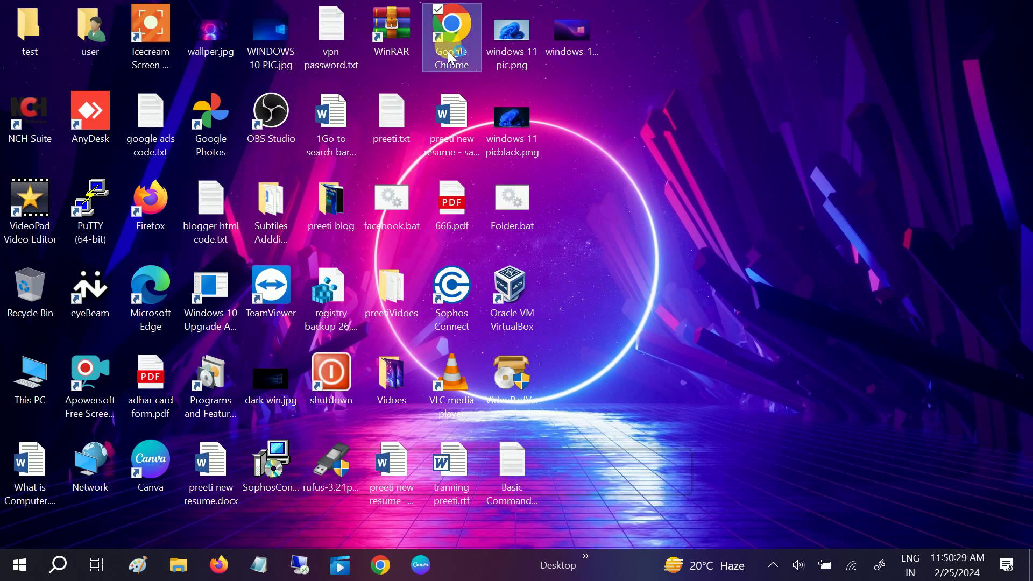
# - Launch Chrome and search Google for 'clever file'
pyautogui.doubleClick(451, 48)
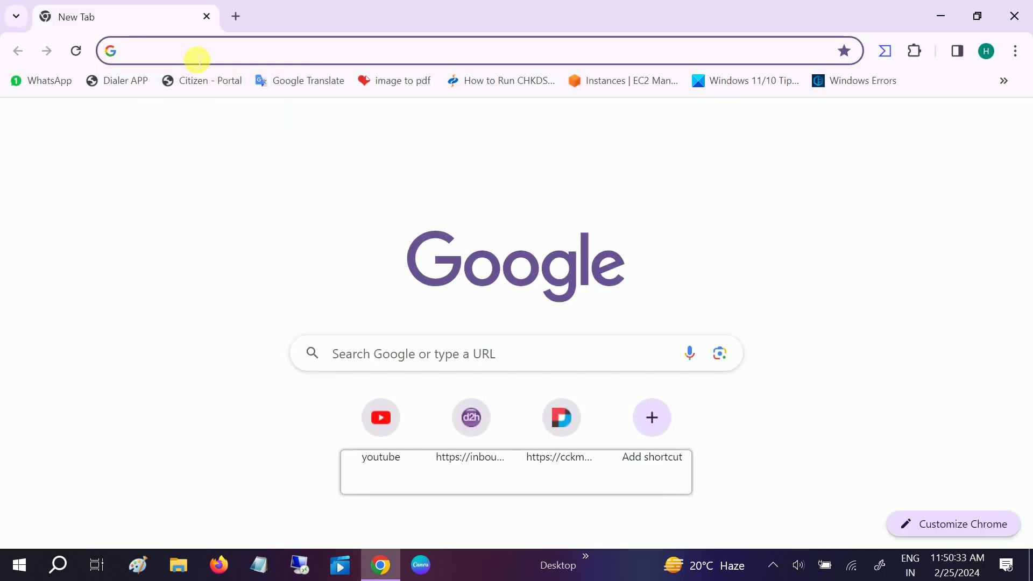
pyautogui.click(195, 56)
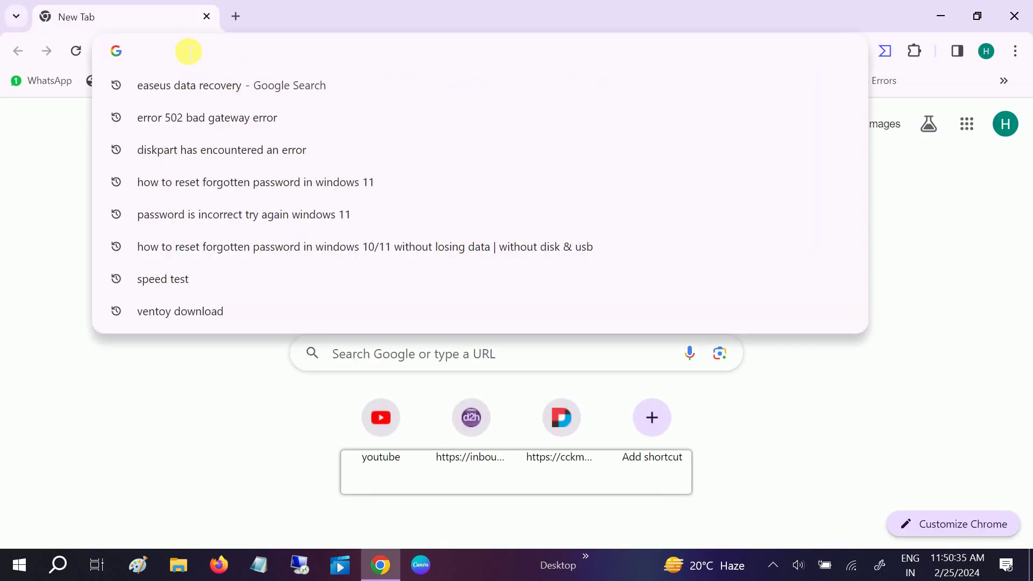
pyautogui.write('e')
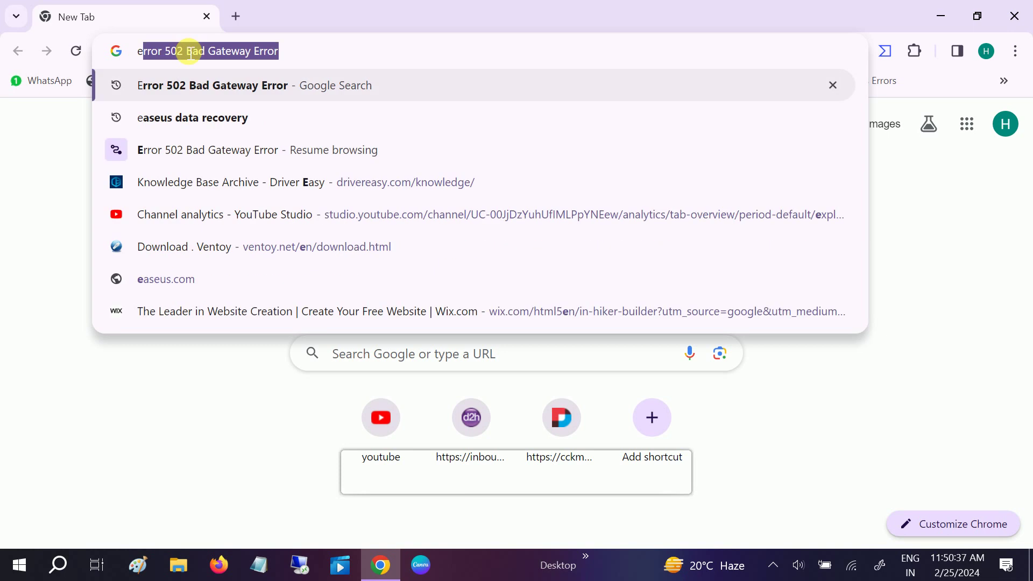
pyautogui.press('BackSpace')
pyautogui.press('BackSpace')
pyautogui.write('cle')
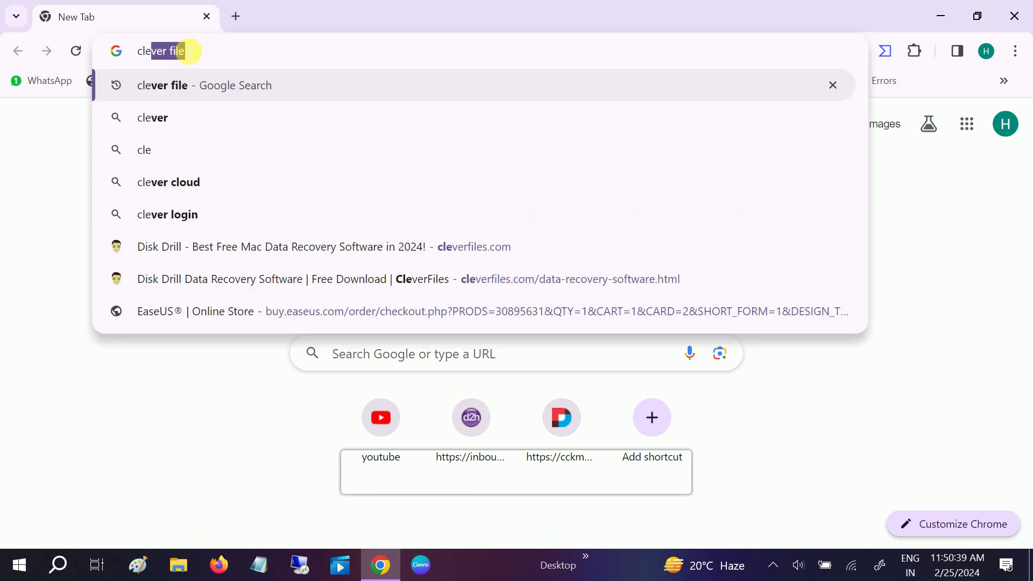
pyautogui.press('Right')
pyautogui.press('Return')
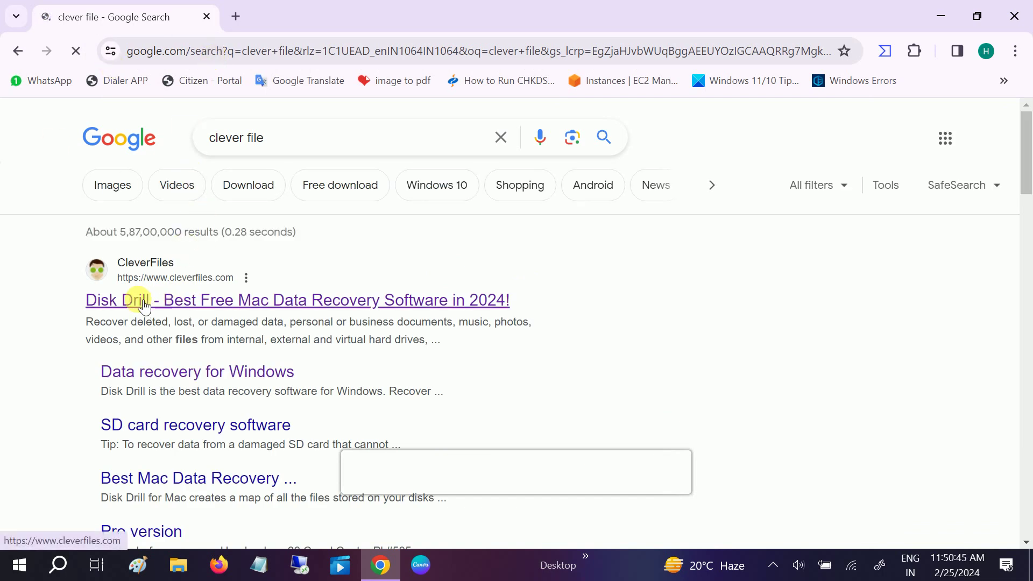
# - Download disk-drill-win.exe from cleverfiles.com, open it, and close Chrome
pyautogui.click(192, 301)
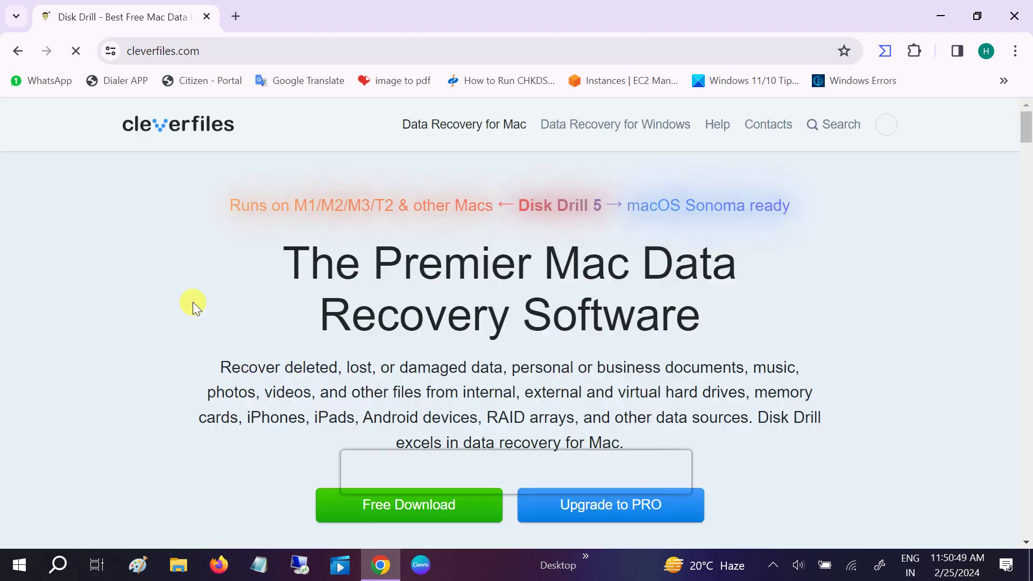
pyautogui.scroll(-3, 302, 328)
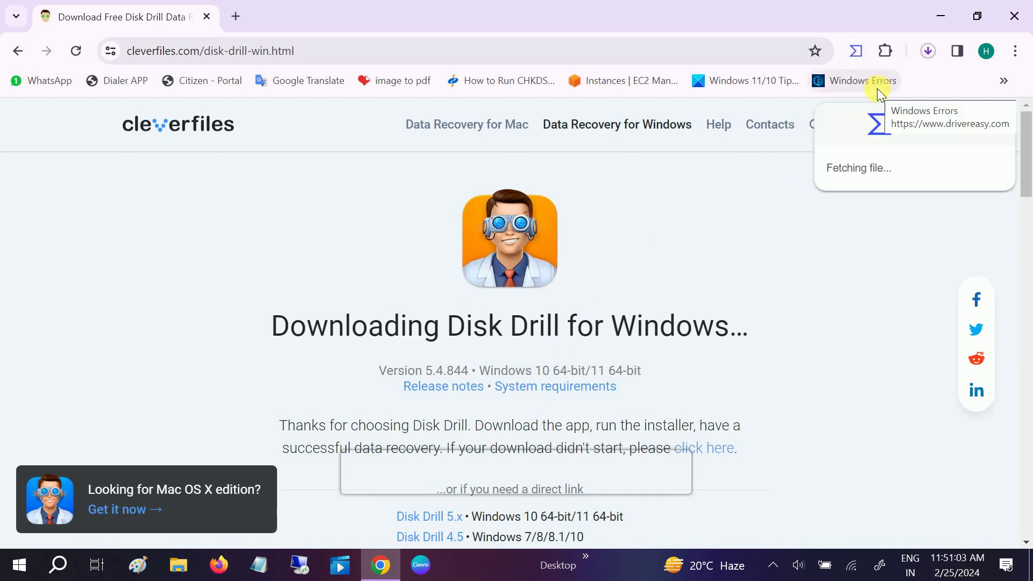
pyautogui.click(928, 50)
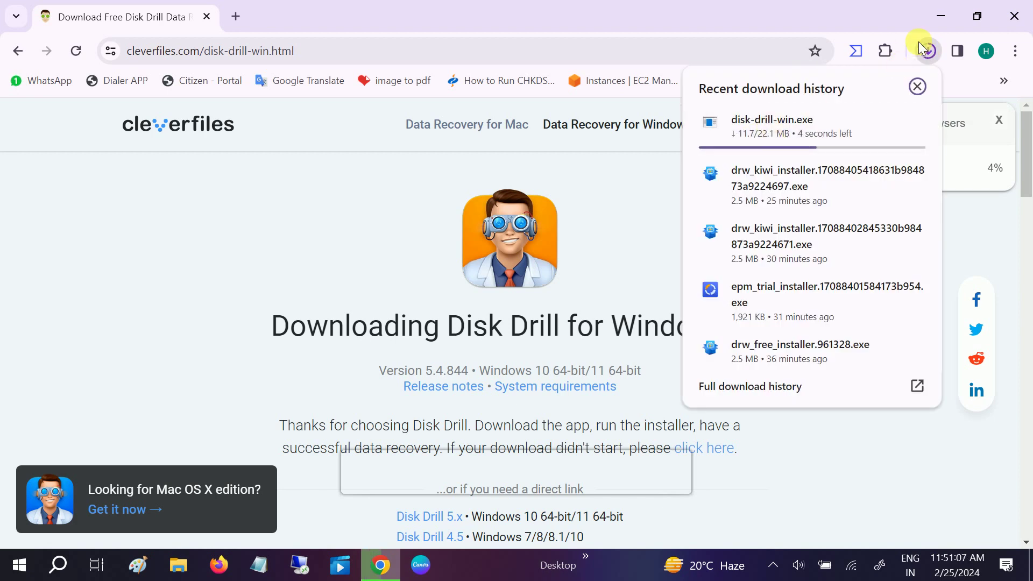
pyautogui.click(929, 50)
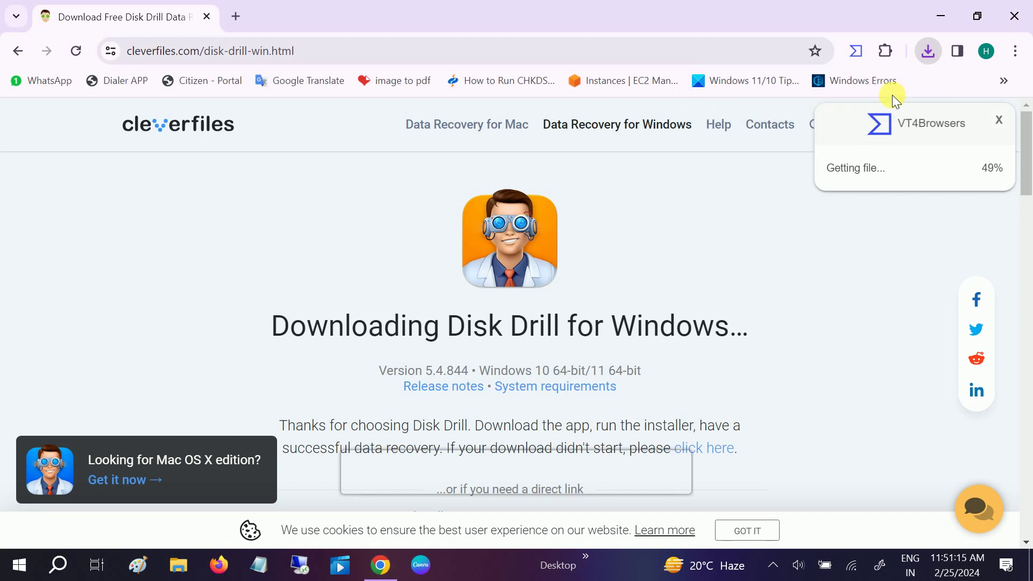
pyautogui.click(914, 90)
pyautogui.click(1014, 15)
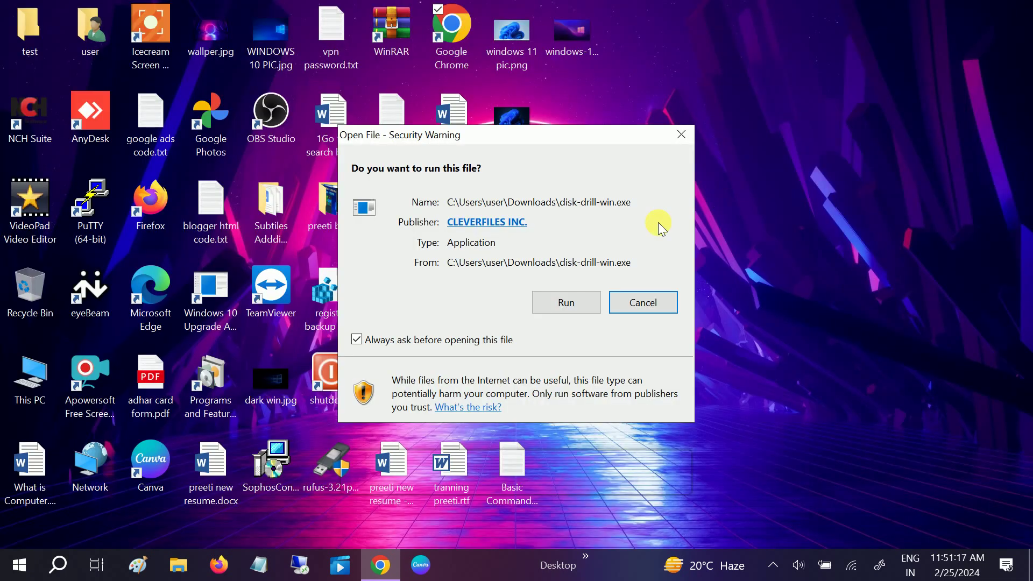
# - Try running the Disk Drill installer, then refresh the desktop and show the hidden tray icons
pyautogui.click(566, 299)
pyautogui.rightClick(650, 150)
pyautogui.click(570, 204)
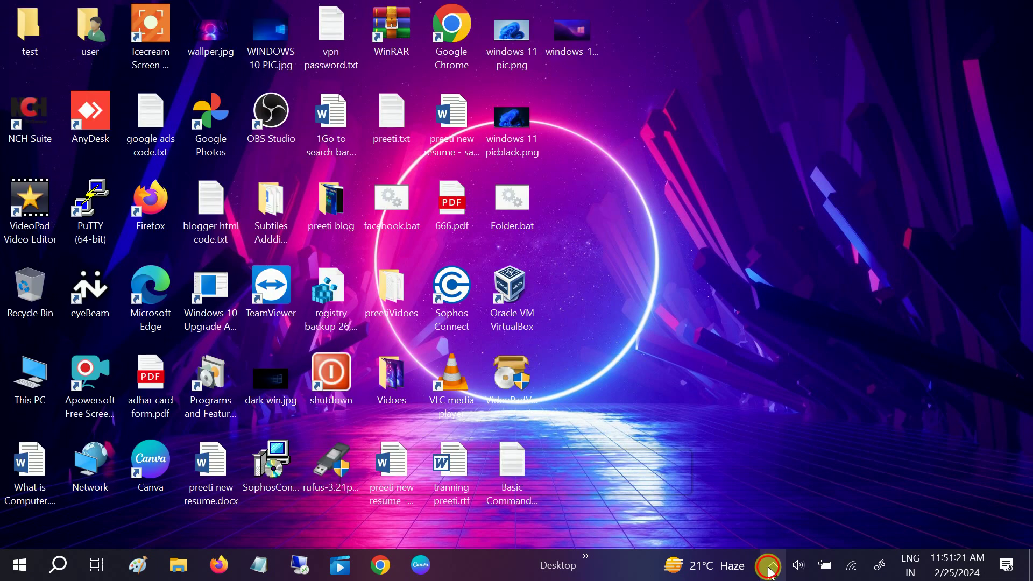
pyautogui.click(772, 565)
# - Run disk-drill-win.exe from the Downloads folder, allow it, and close File Explorer
pyautogui.click(179, 563)
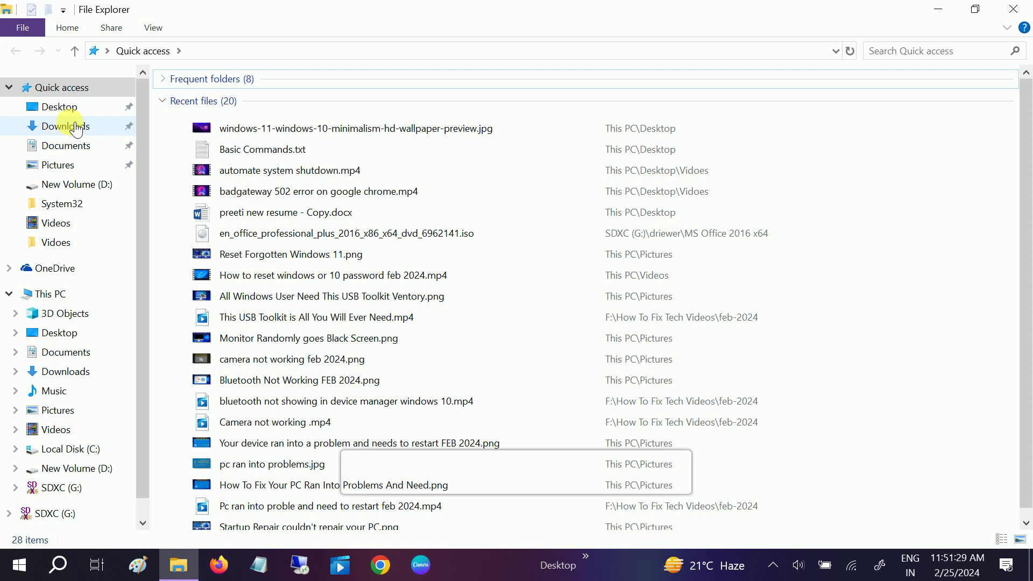
pyautogui.click(77, 128)
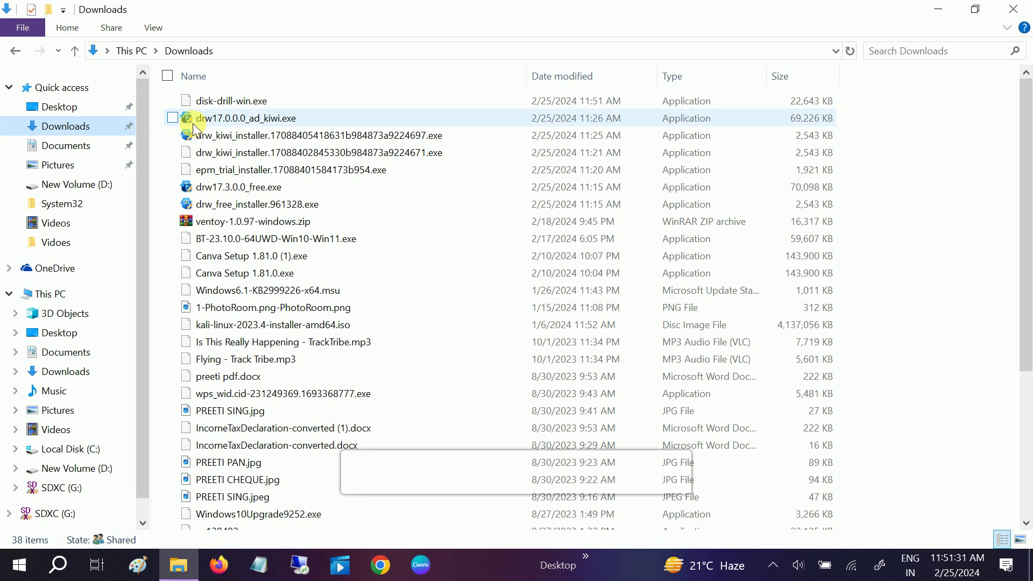
pyautogui.click(250, 104)
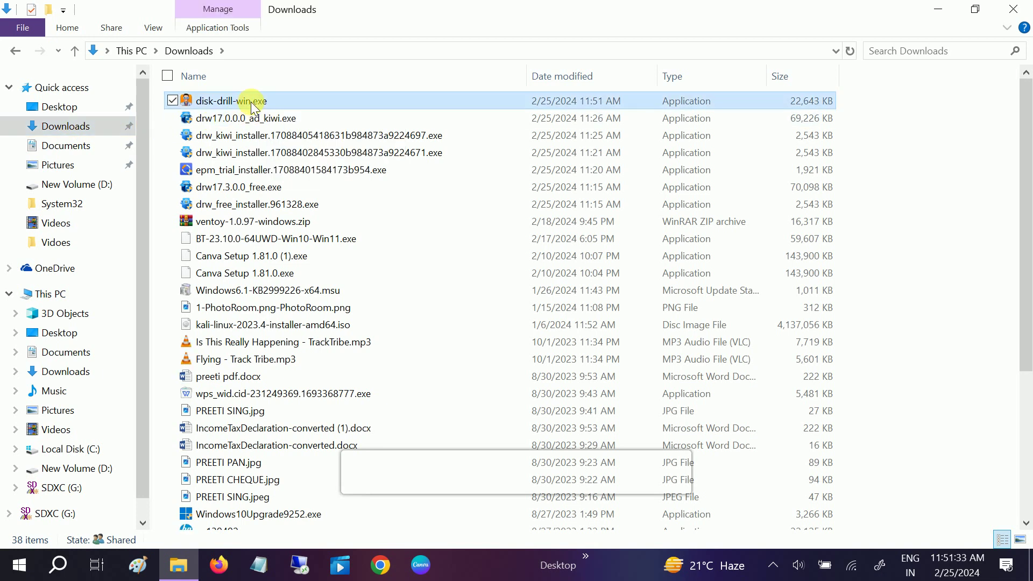
pyautogui.doubleClick(251, 104)
pyautogui.click(541, 304)
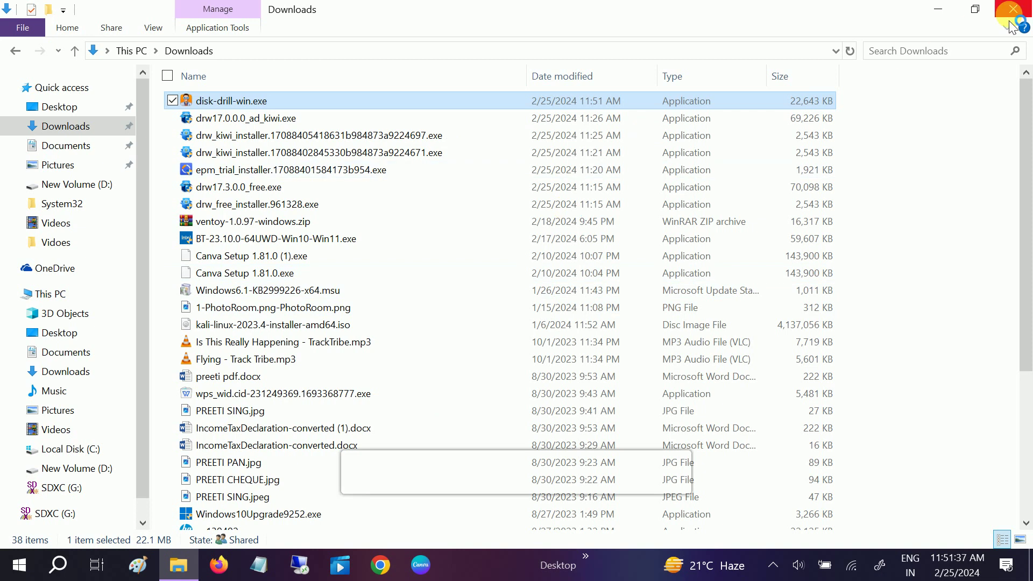
pyautogui.click(1009, 21)
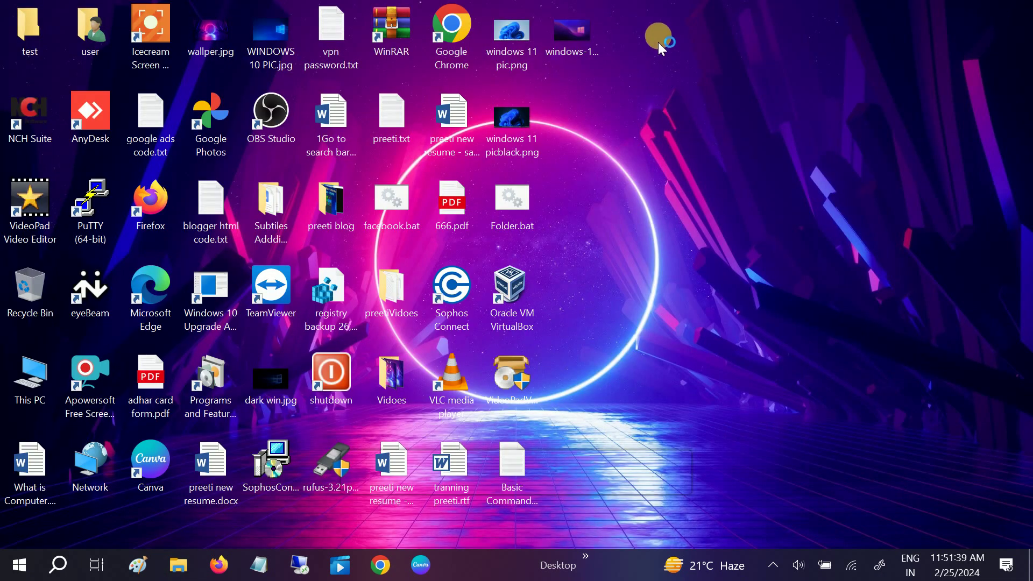
# - Hide the desktop icons via the desktop View menu
pyautogui.rightClick(662, 48)
pyautogui.moveTo(612, 48)
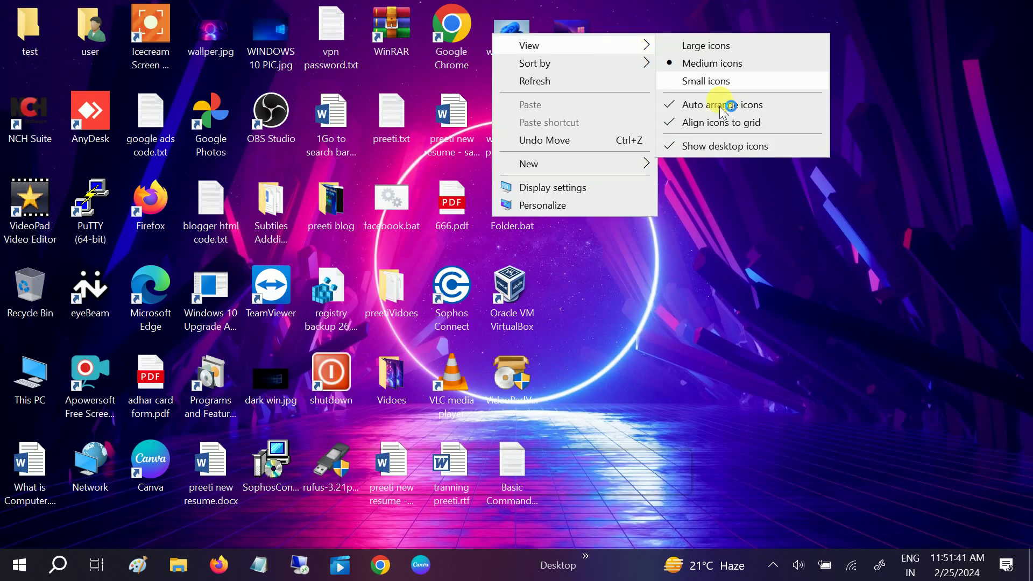
pyautogui.click(693, 148)
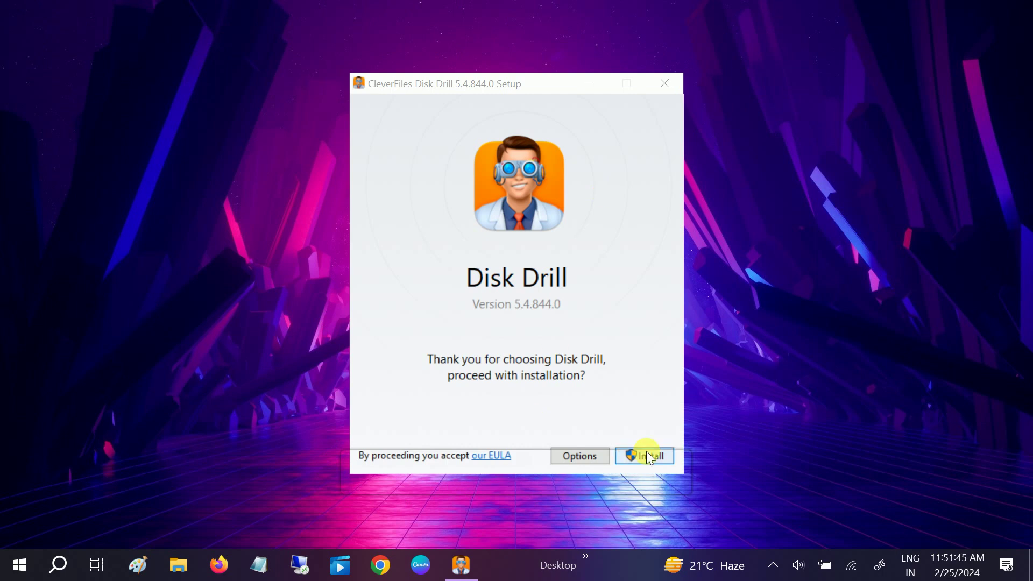
# - Install Disk Drill 5.4.844.0 and launch it when setup finishes
pyautogui.click(770, 569)
pyautogui.click(637, 459)
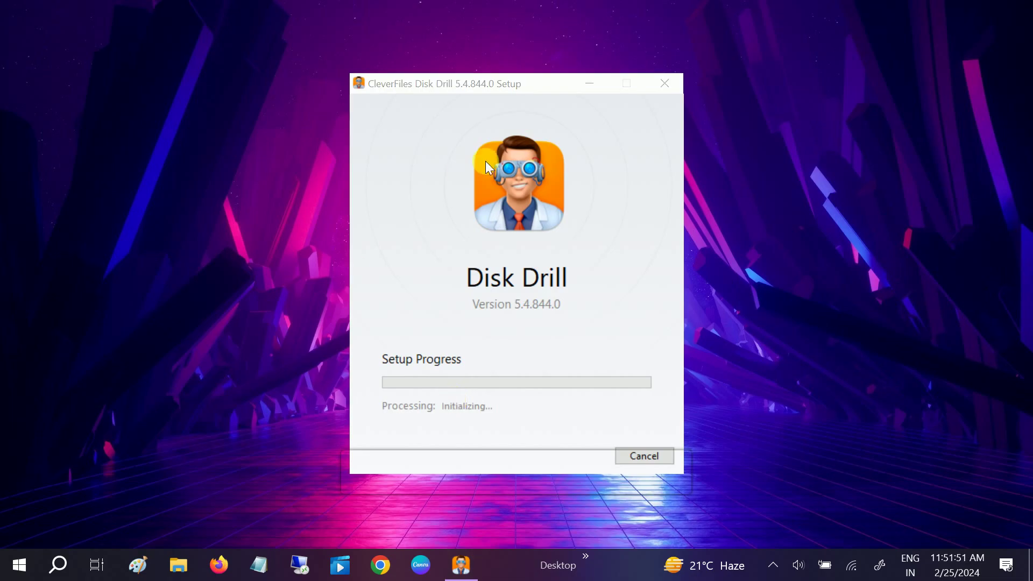
pyautogui.moveTo(540, 84); pyautogui.dragTo(518, 43)
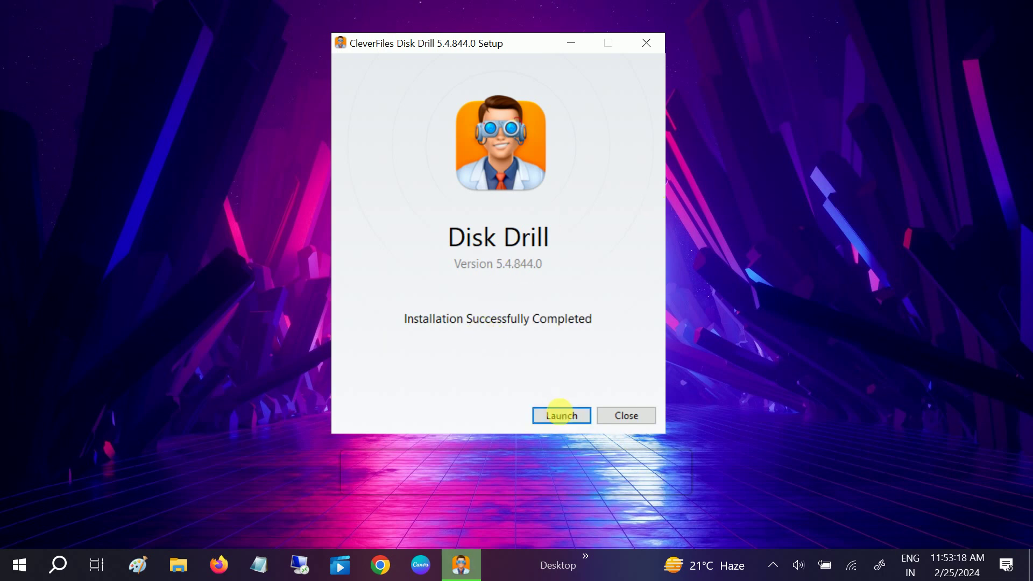
pyautogui.click(560, 416)
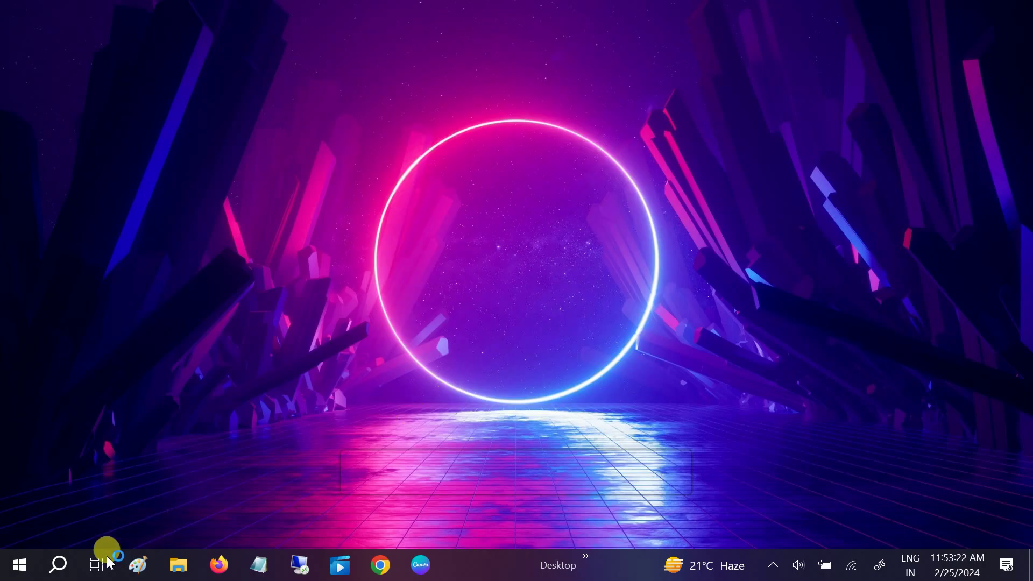
# - Search Windows for 'computer' and open Computer Management from the results
pyautogui.click(58, 564)
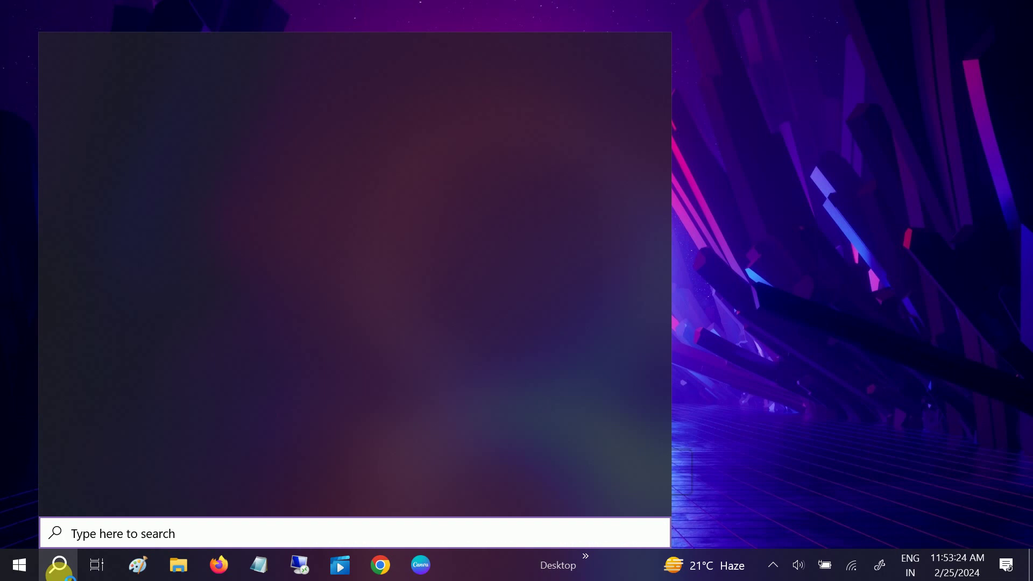
pyautogui.write('com')
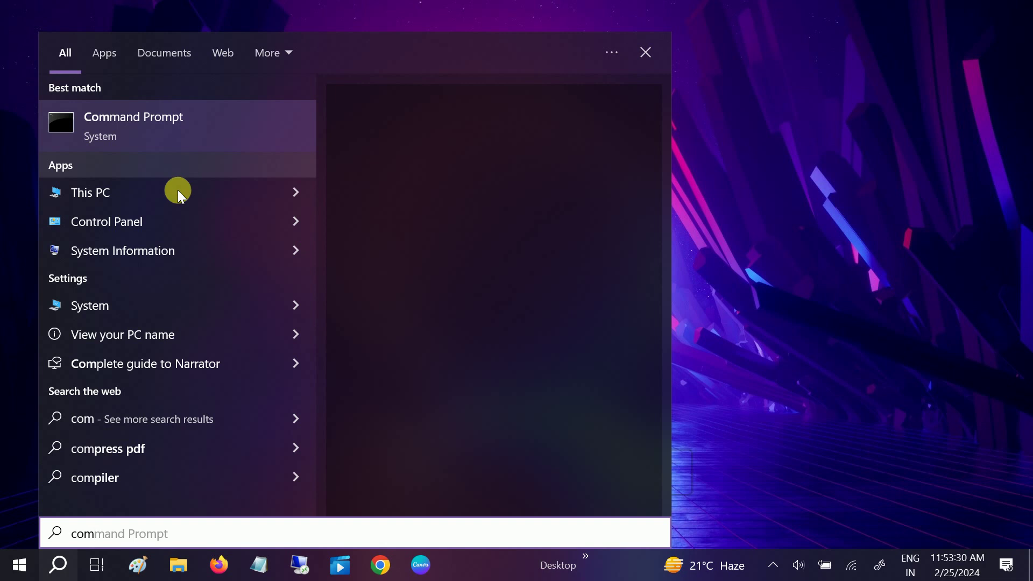
pyautogui.write('puter')
pyautogui.click(170, 120)
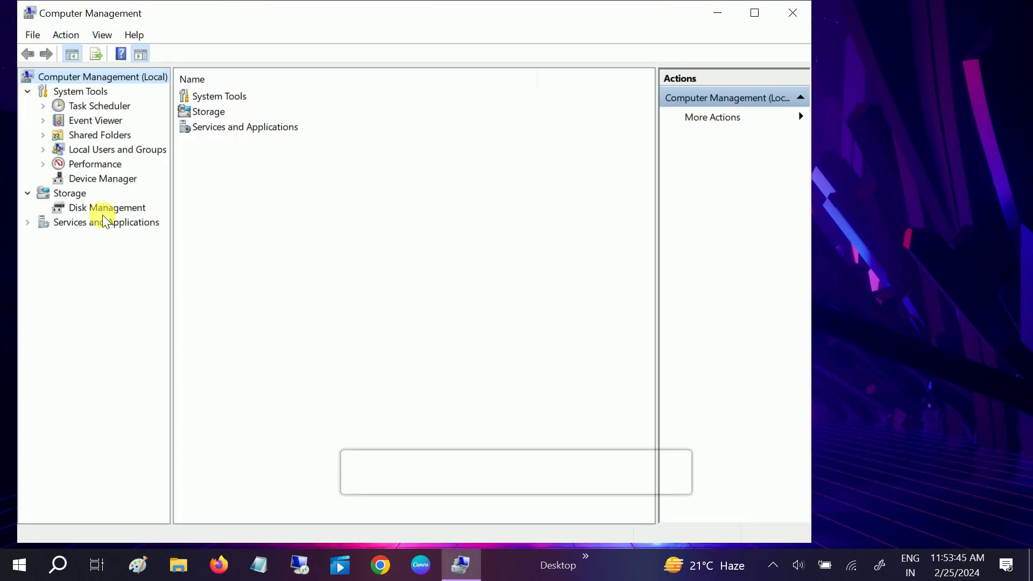
# - Open Disk Management under Storage, maximize Computer Management, then minimize it
pyautogui.click(100, 212)
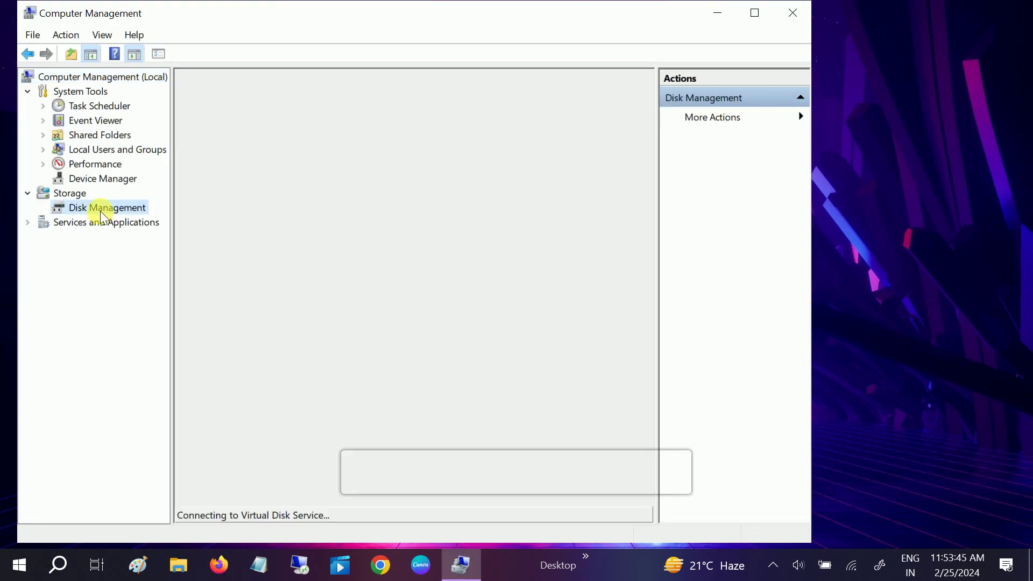
pyautogui.click(759, 12)
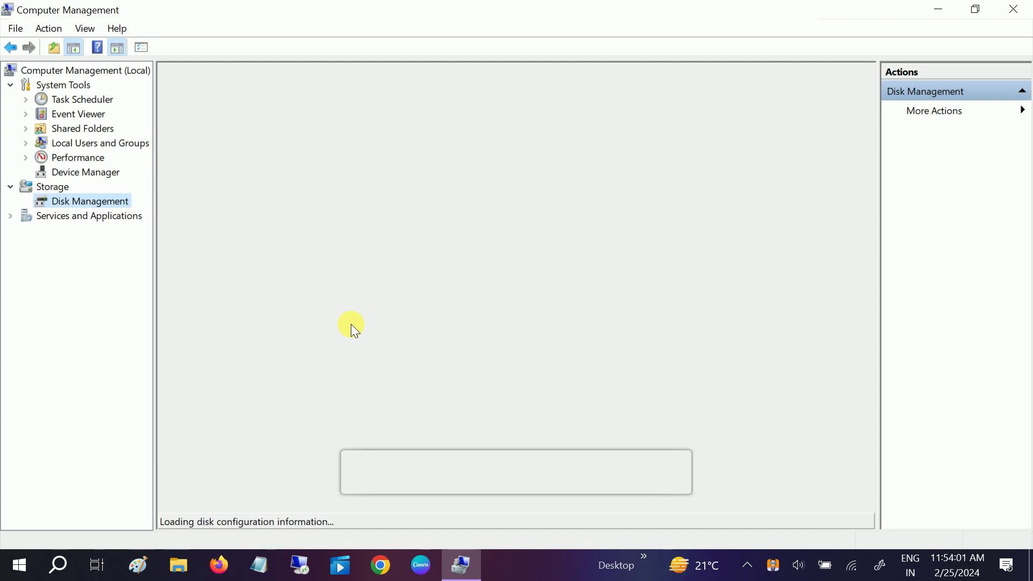
pyautogui.click(947, 18)
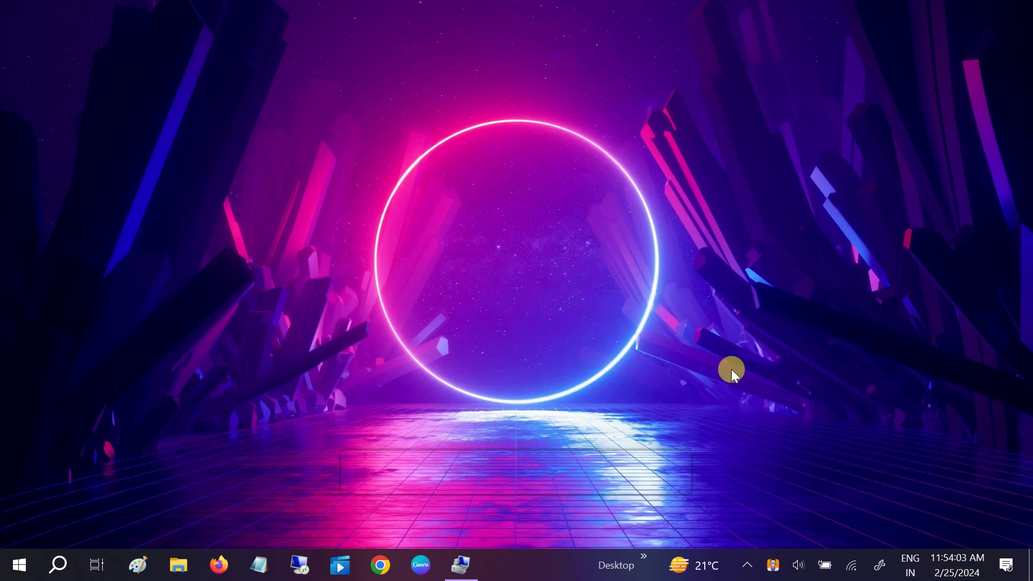
# - Pick the SDXC Card in Disk Drill, check its unallocated space, and start scanning
pyautogui.click(775, 565)
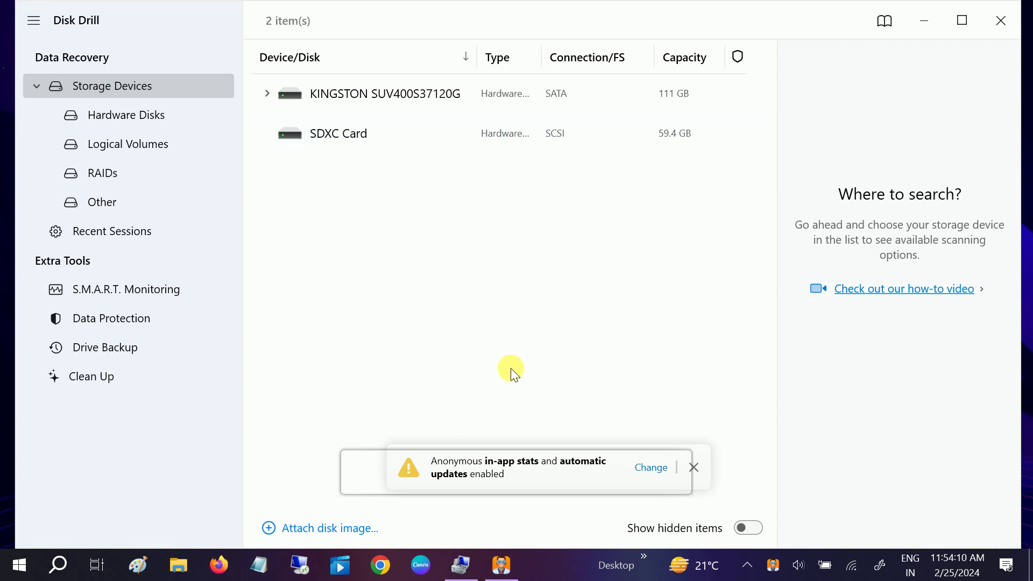
pyautogui.click(332, 141)
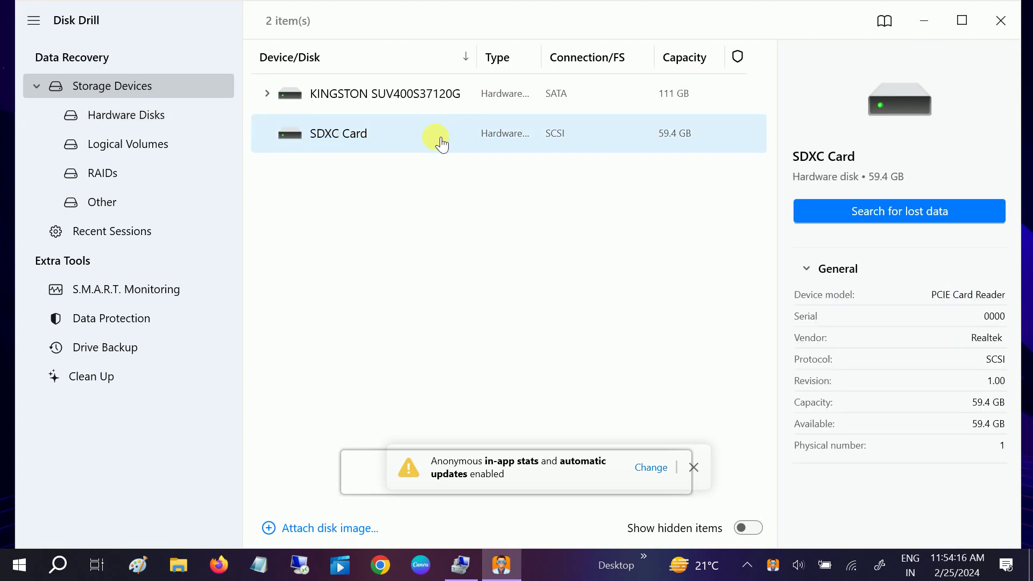
pyautogui.click(463, 563)
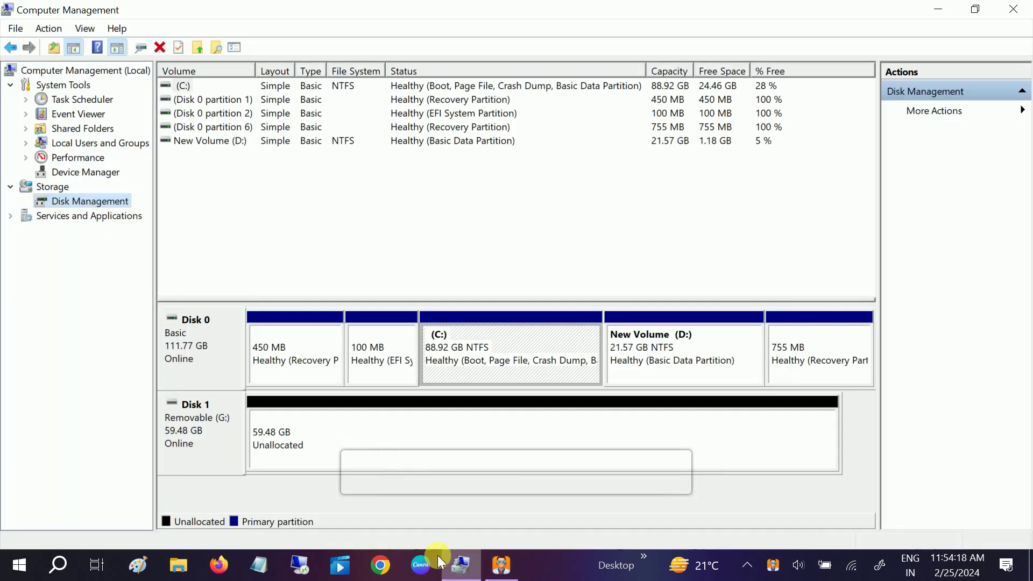
pyautogui.click(285, 445)
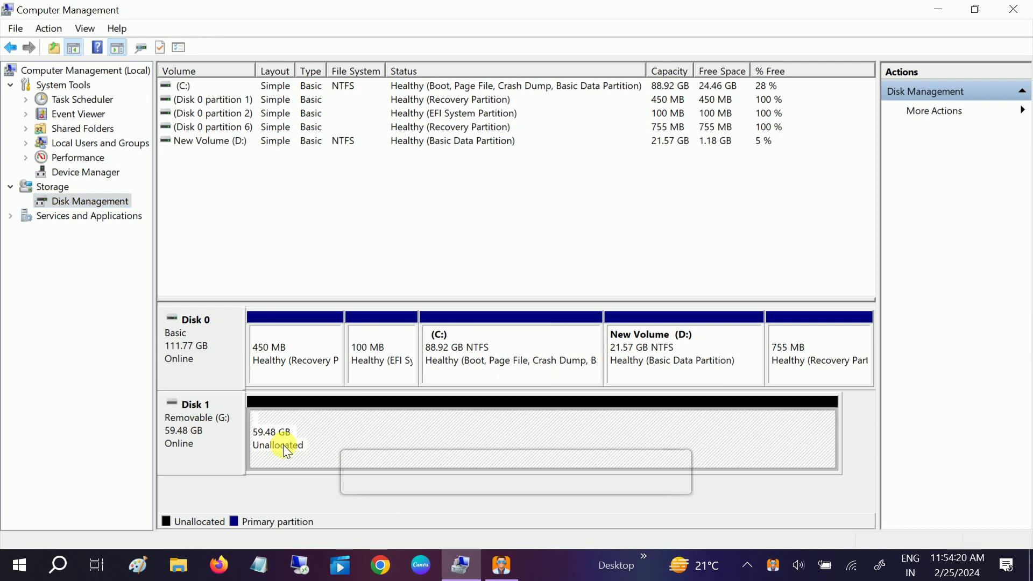
pyautogui.click(938, 9)
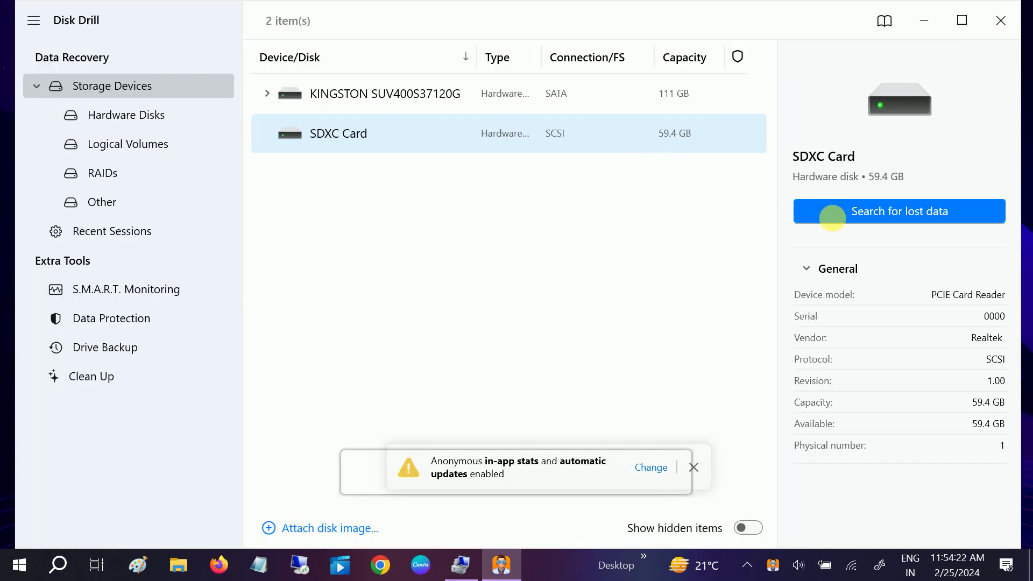
pyautogui.click(917, 215)
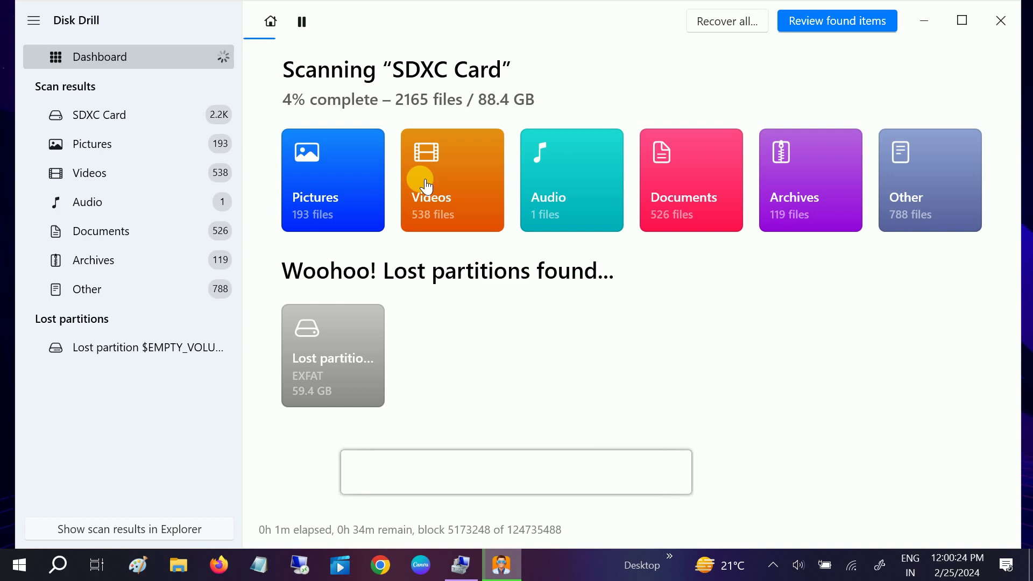
# - Show the found Videos and expand the Deleted or lost group and lost partition folder
pyautogui.click(423, 181)
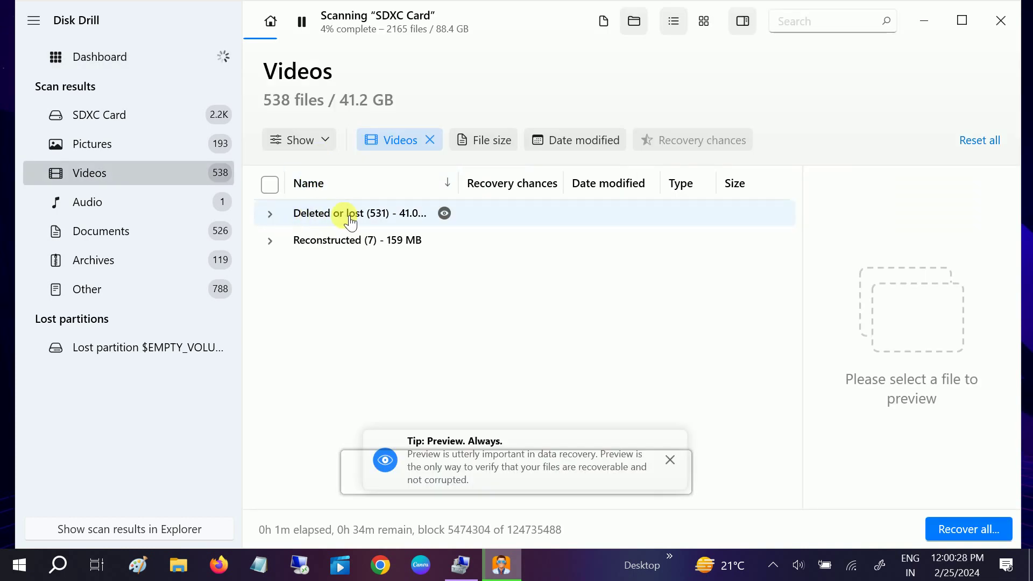
pyautogui.click(271, 214)
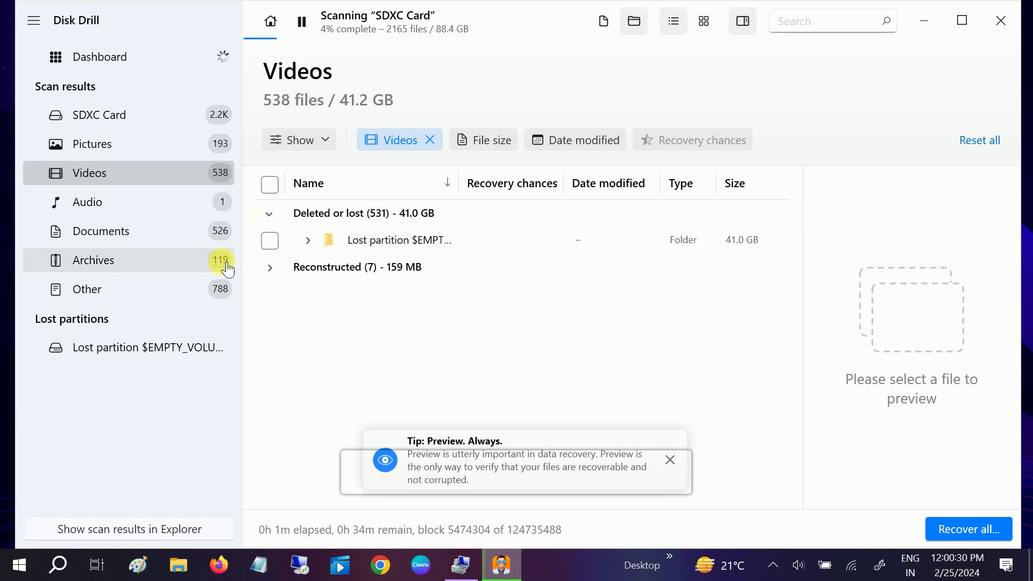
pyautogui.click(315, 244)
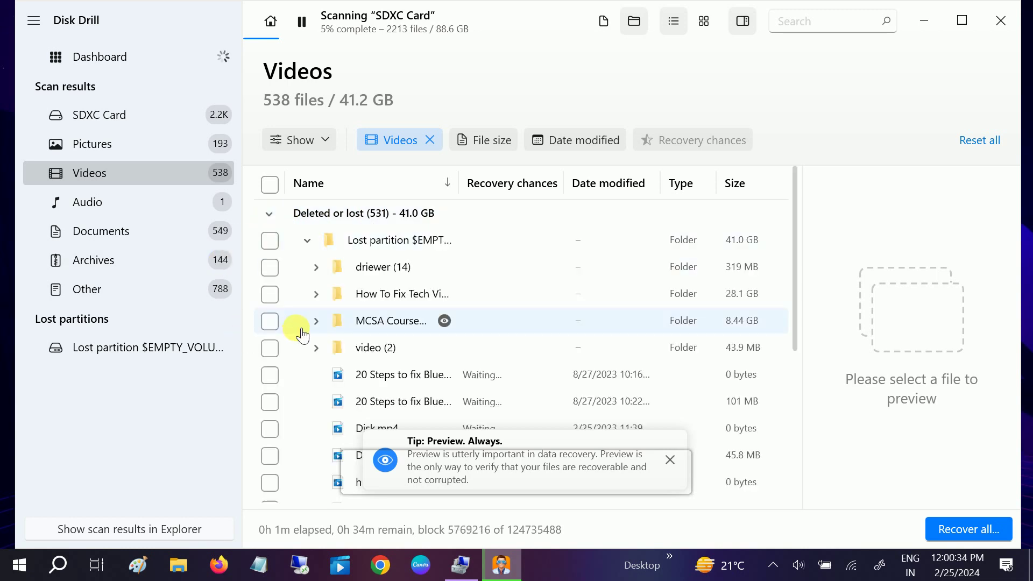
pyautogui.scroll(-4, 300, 329)
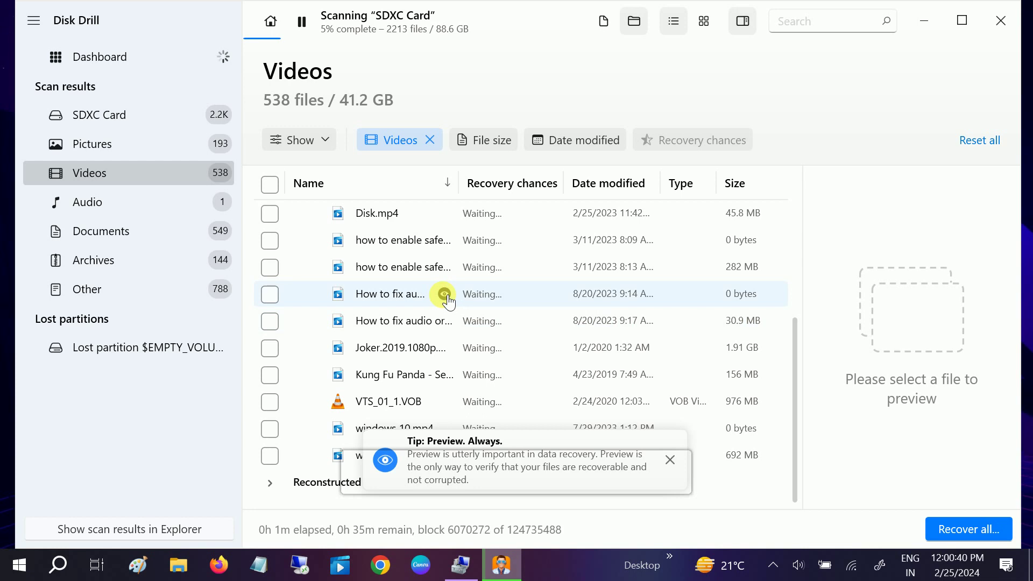
# - Hide the preview panel and expand the How To Fix Tech Videos folder
pyautogui.click(444, 294)
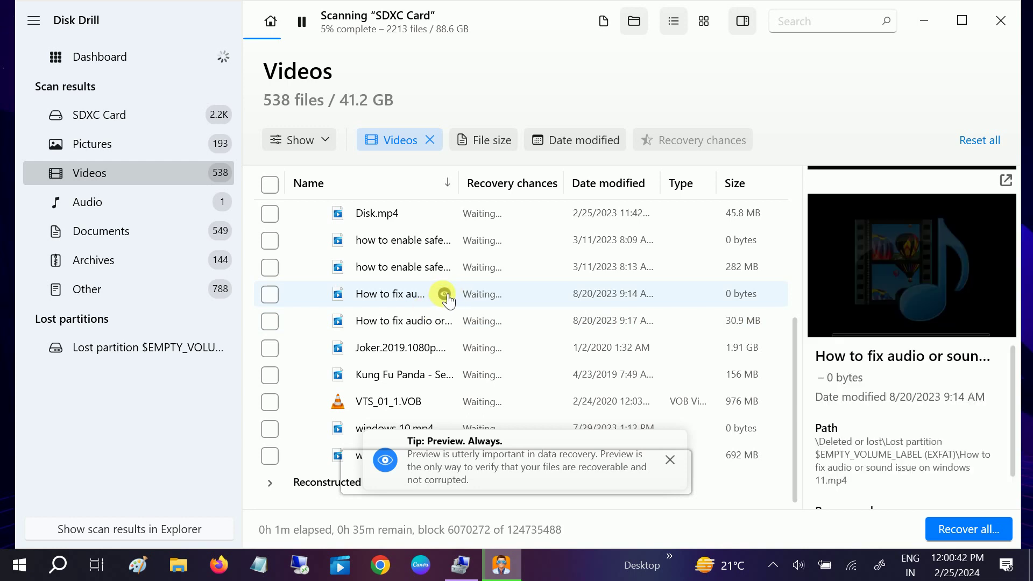
pyautogui.click(446, 296)
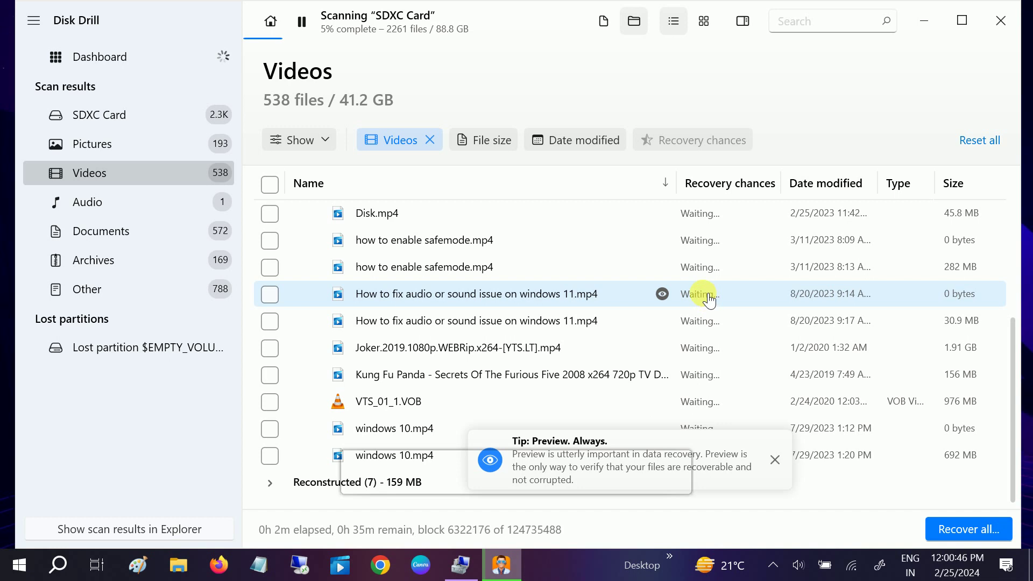
pyautogui.moveTo(709, 301)
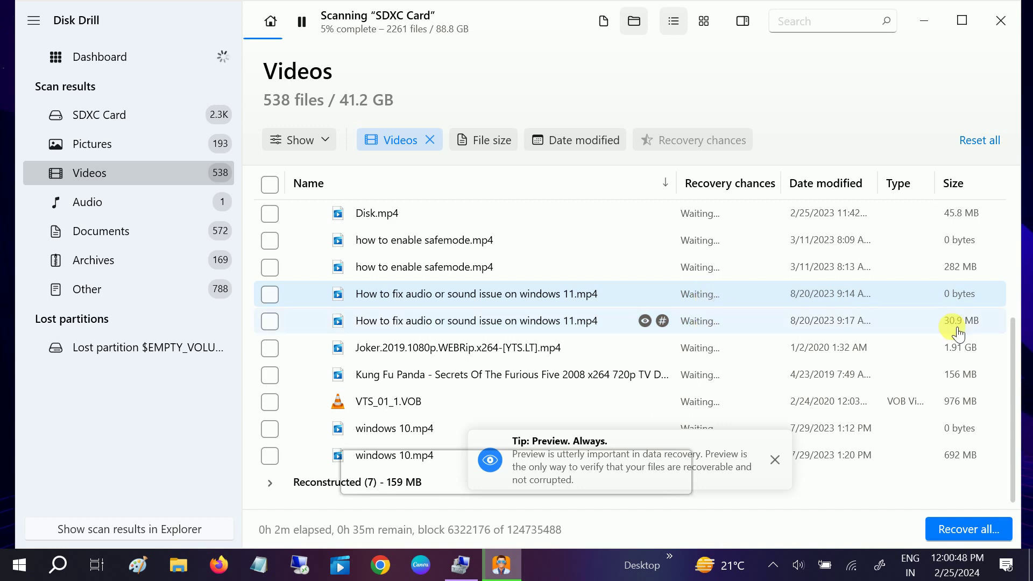
pyautogui.scroll(3, 929, 303)
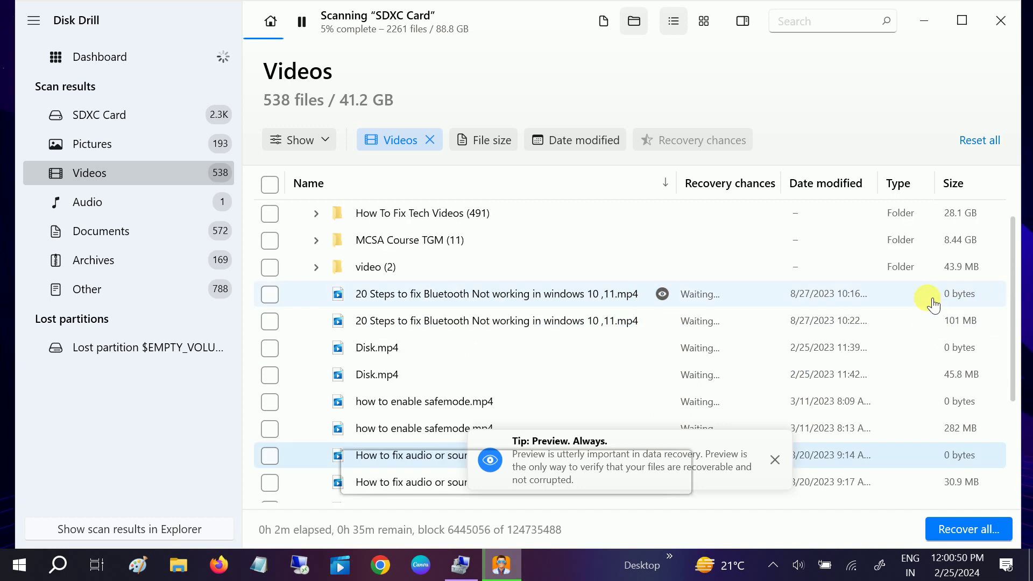
pyautogui.scroll(2, 934, 305)
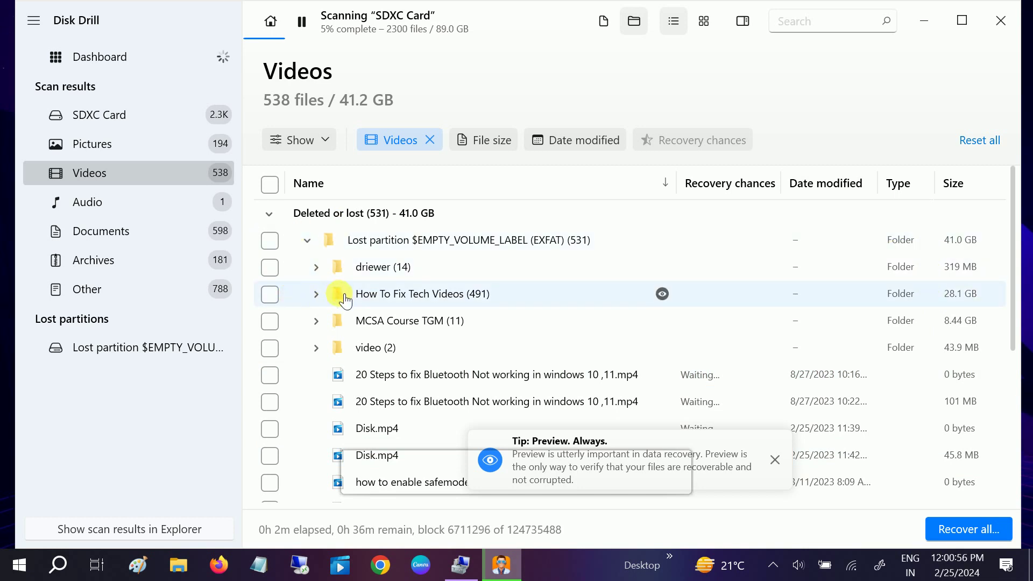
pyautogui.click(316, 295)
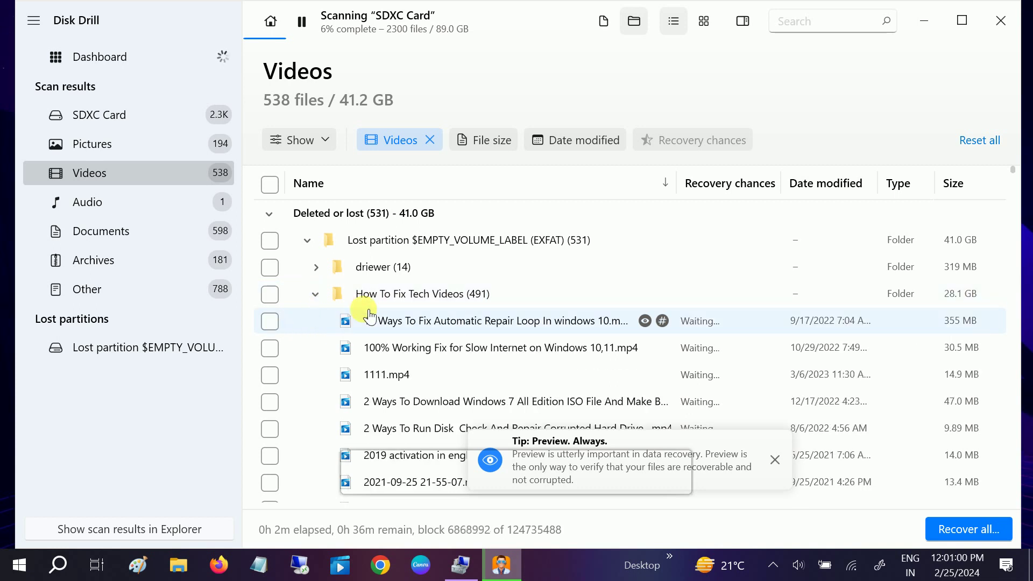
# - Recover the 355 MB '10 Ways To Fix Automatic Repair Loop In windows 10.mp4' to New Volume (D:)
pyautogui.click(270, 323)
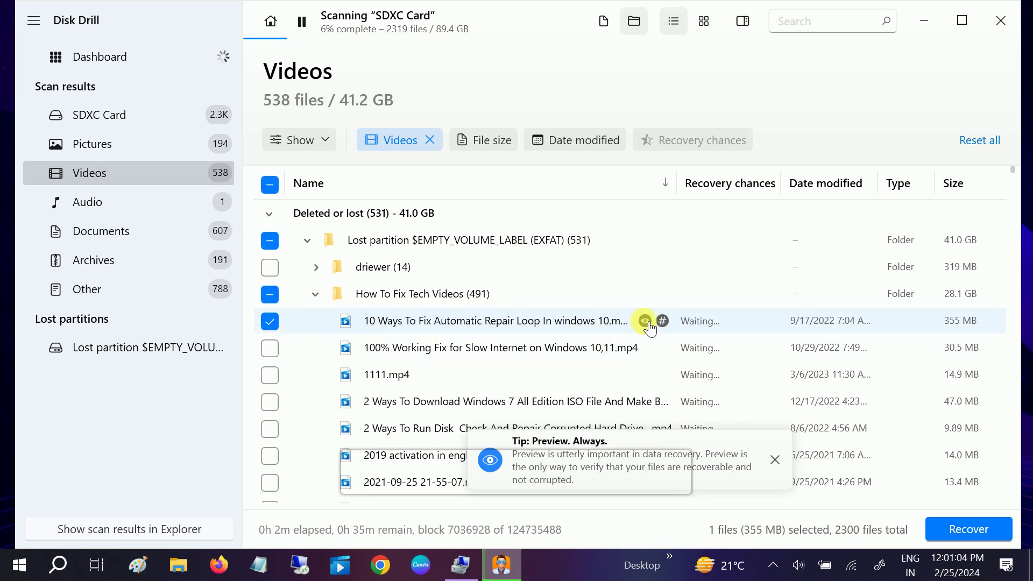
pyautogui.click(959, 538)
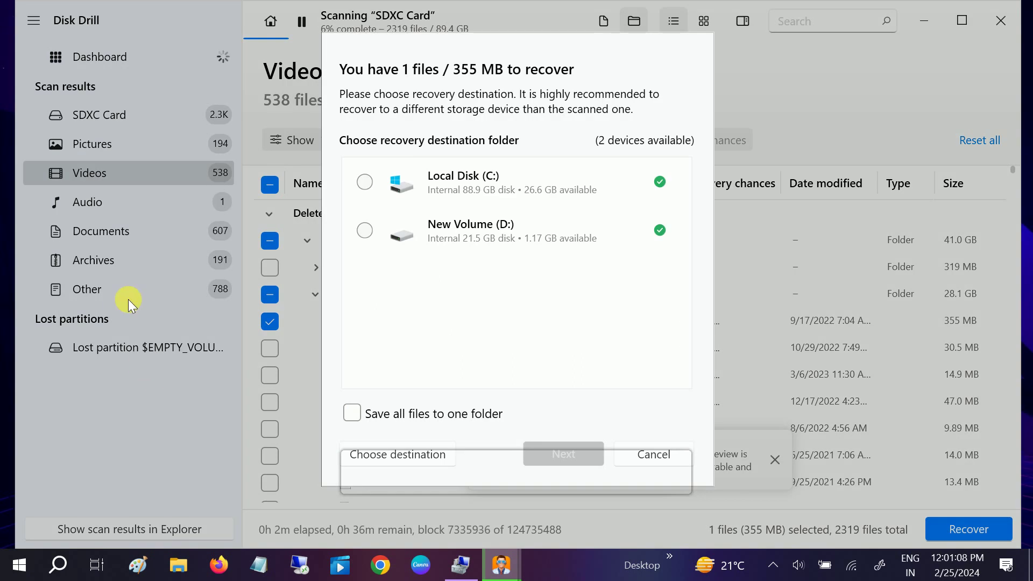
pyautogui.click(365, 231)
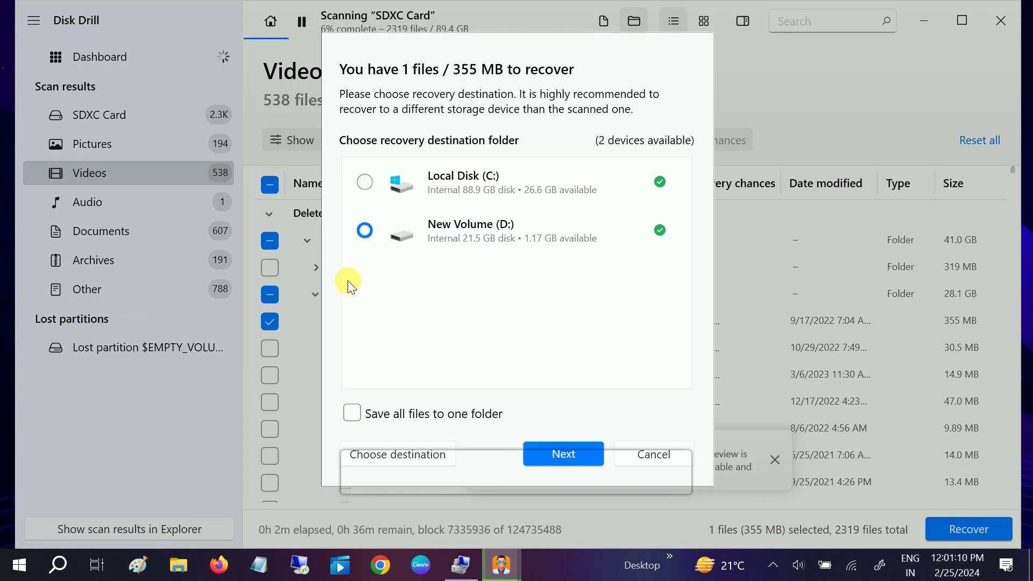
pyautogui.click(563, 454)
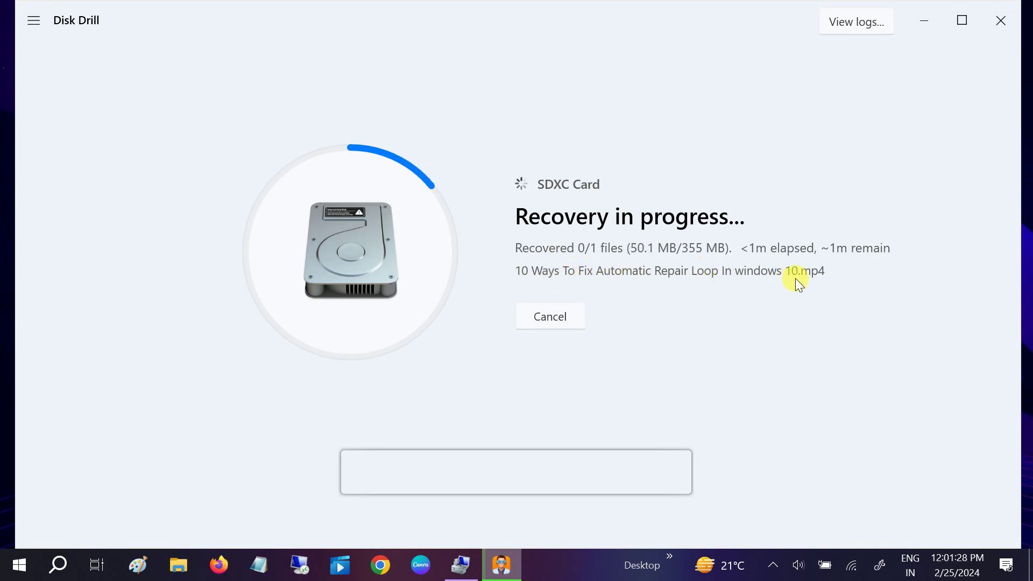
# - Inspect Disk 1's 59.48 GB unallocated card region in Disk Management, then minimize Computer Management
pyautogui.click(461, 571)
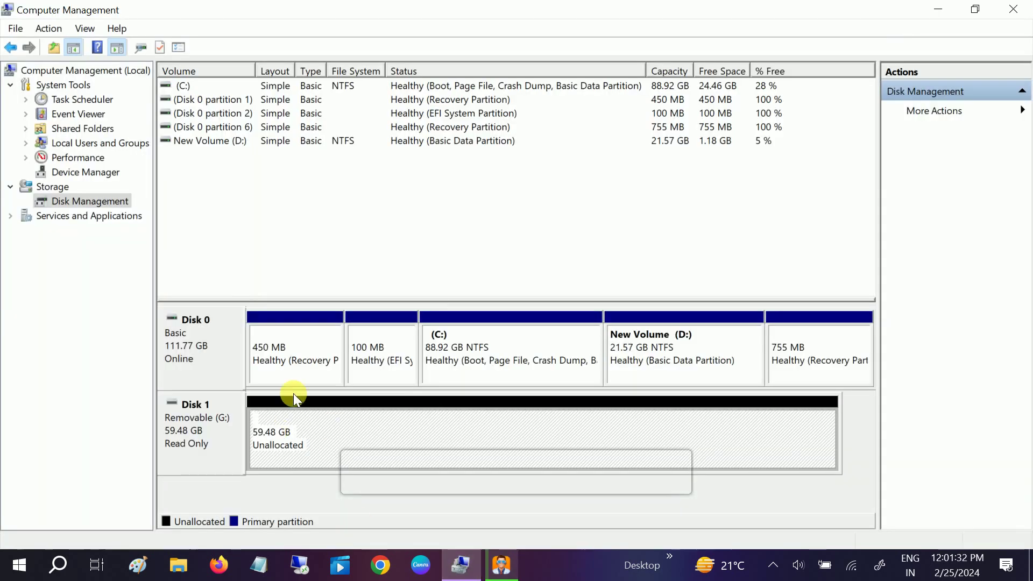
pyautogui.click(224, 438)
pyautogui.click(302, 432)
pyautogui.click(940, 12)
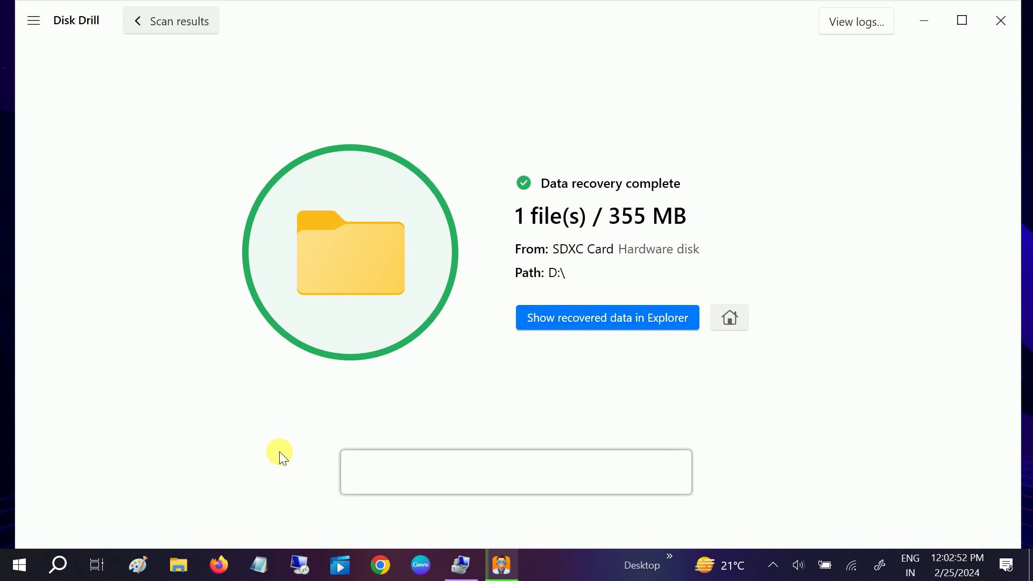
# - Try opening the SDXC (G:) card from This PC and cancel the insert-disk prompt
pyautogui.click(179, 575)
pyautogui.click(58, 294)
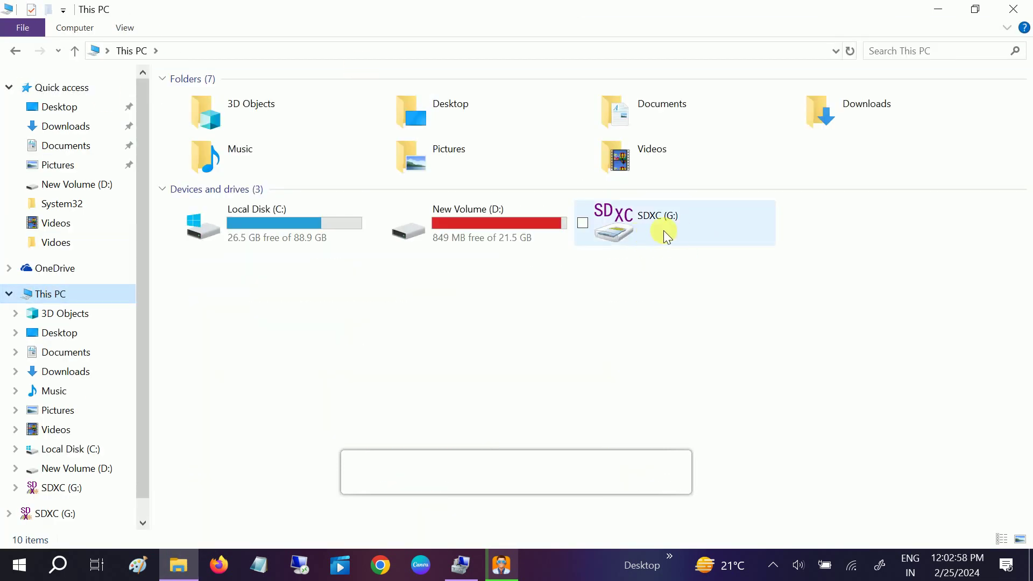
pyautogui.doubleClick(663, 231)
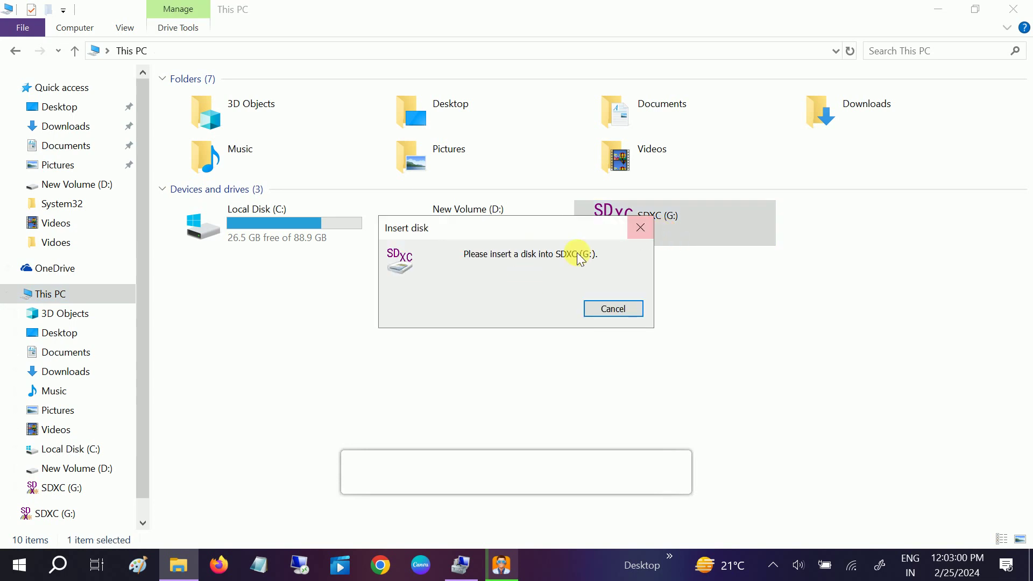
pyautogui.click(651, 228)
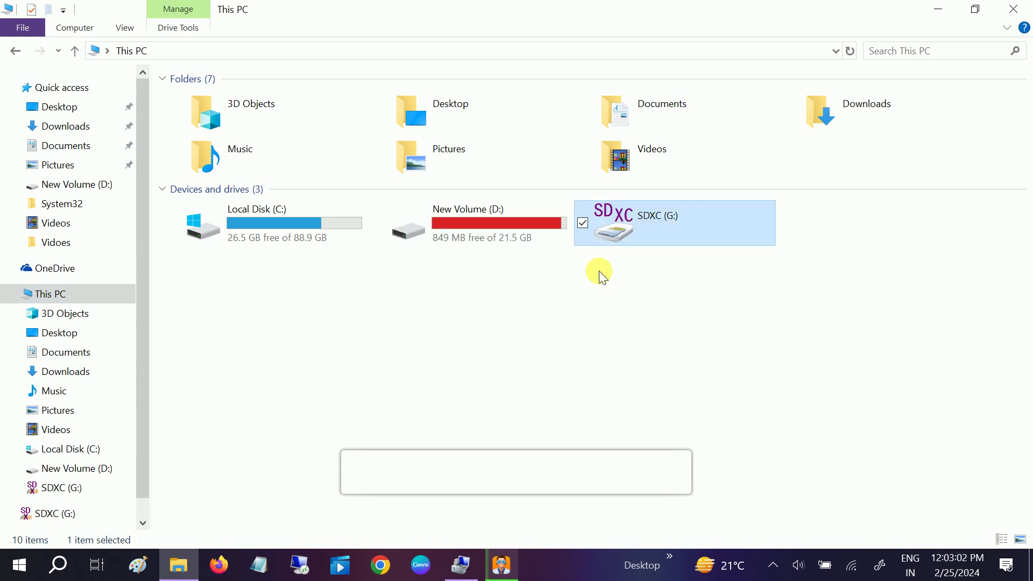
# - Minimize Computer Management and open New Volume (D:) to find the recovered file
pyautogui.click(460, 564)
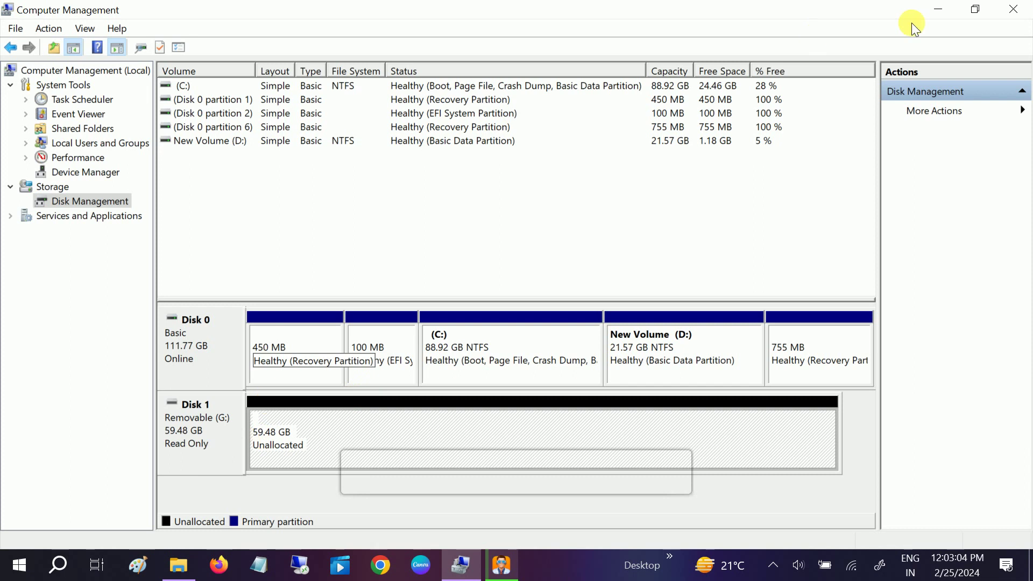
pyautogui.click(938, 9)
pyautogui.click(470, 225)
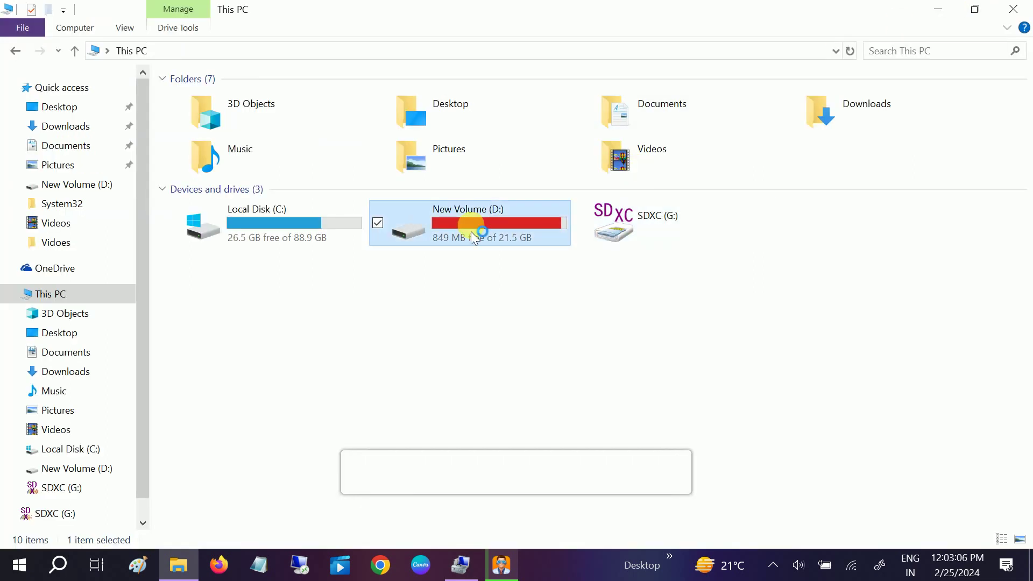
pyautogui.doubleClick(470, 225)
# - Play the recovered Automatic Repair Loop MP4 from D:, pausing and seeking through it
pyautogui.click(302, 173)
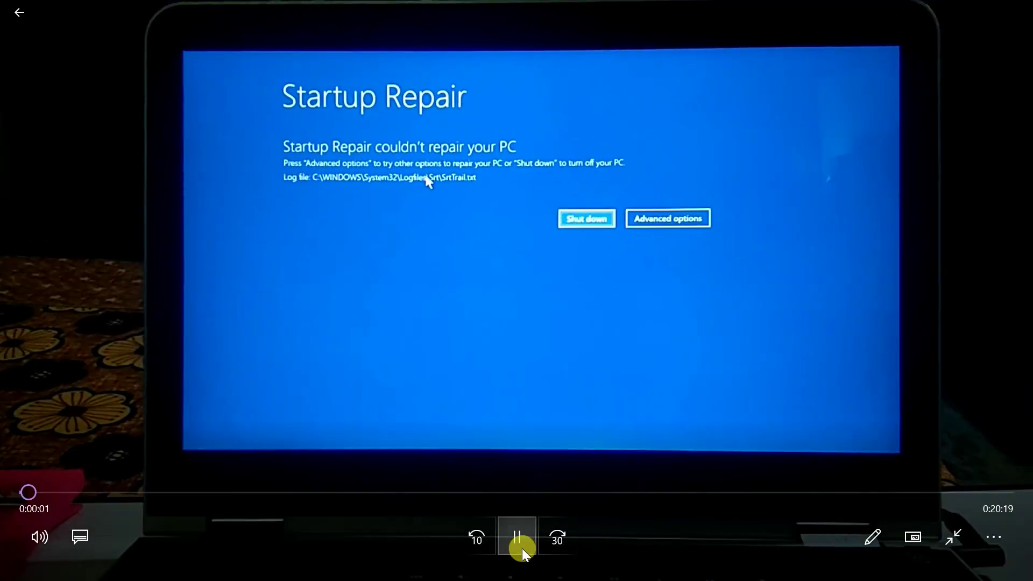
pyautogui.click(517, 538)
pyautogui.click(228, 491)
pyautogui.click(327, 492)
pyautogui.click(525, 491)
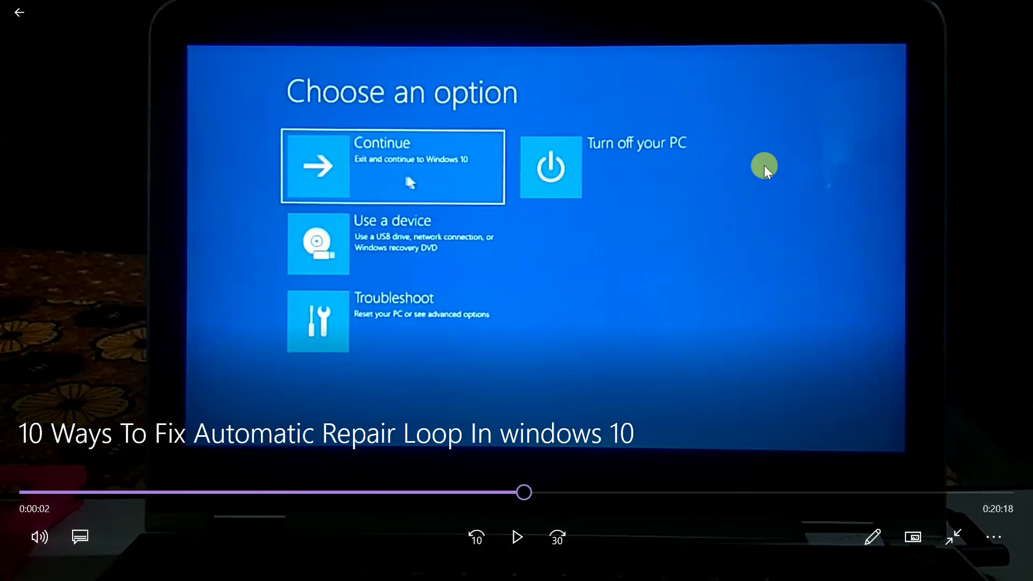
# - Minimize the video player and return to Disk Drill's SDXC Card scan results
pyautogui.moveTo(959, 6)
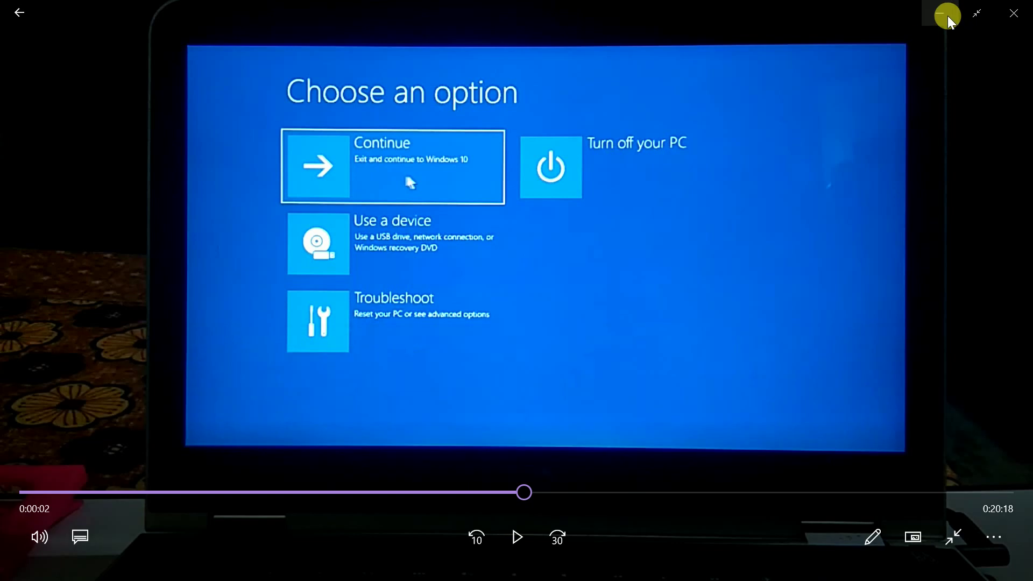
pyautogui.click(959, 6)
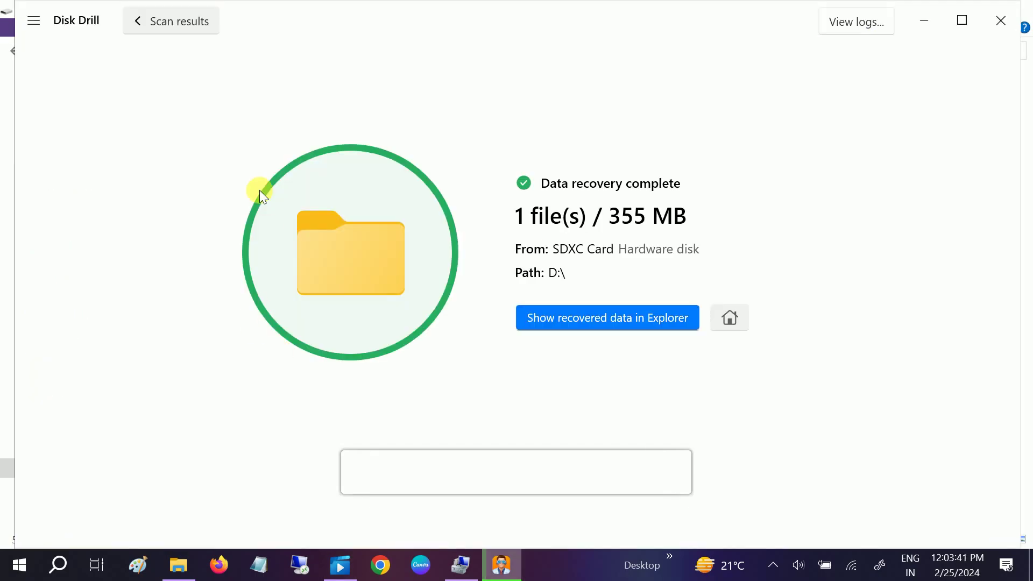
pyautogui.click(167, 22)
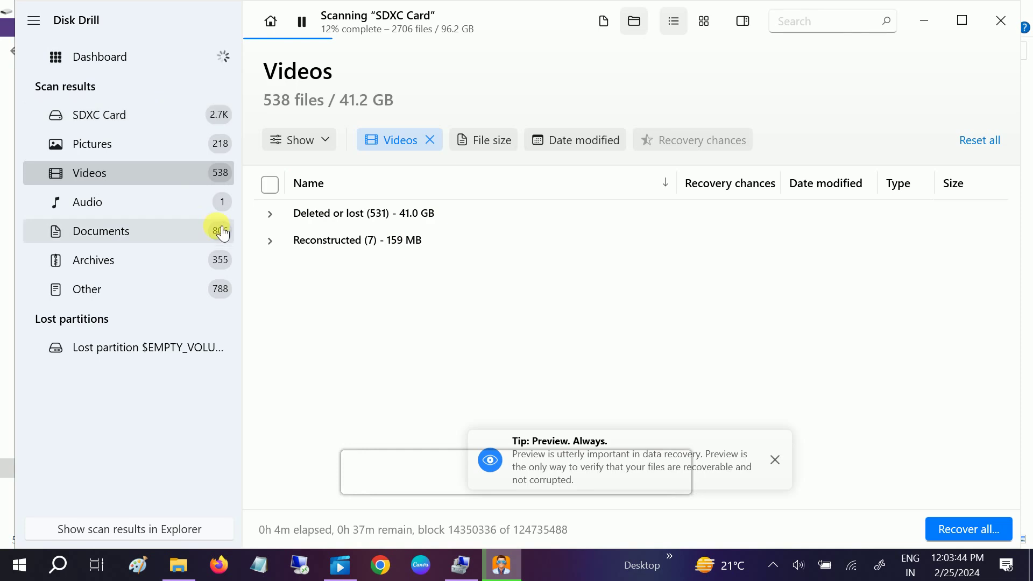